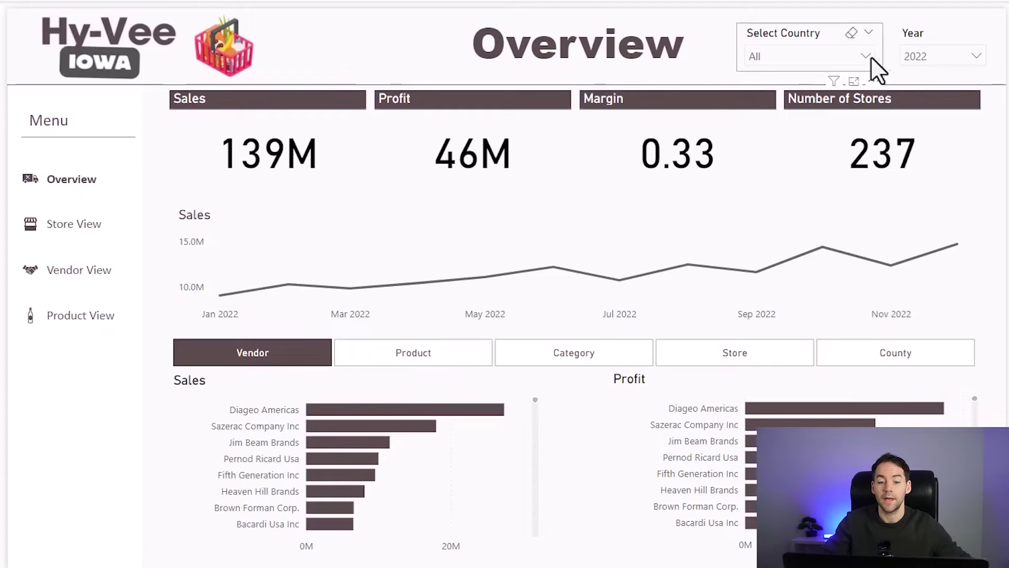
- Filter the overview to Allamakee county and switch to the Store View page
left_click(864, 57)
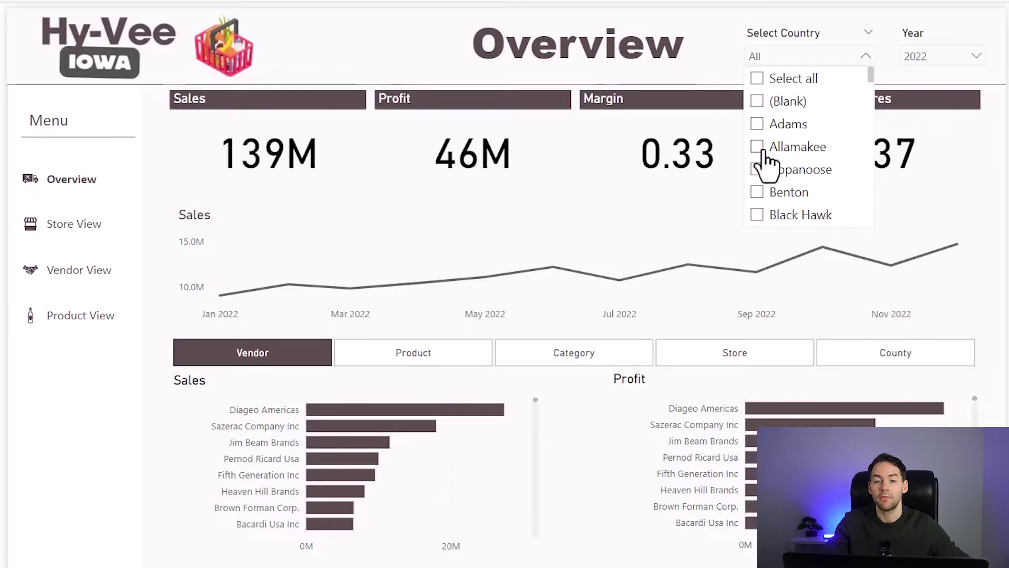
left_click(757, 147)
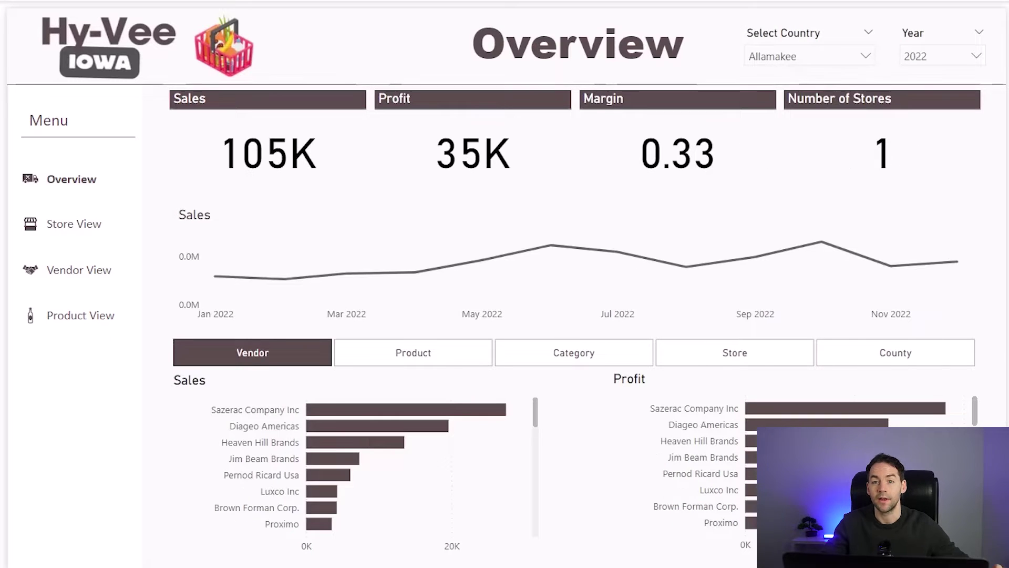
left_click(70, 231)
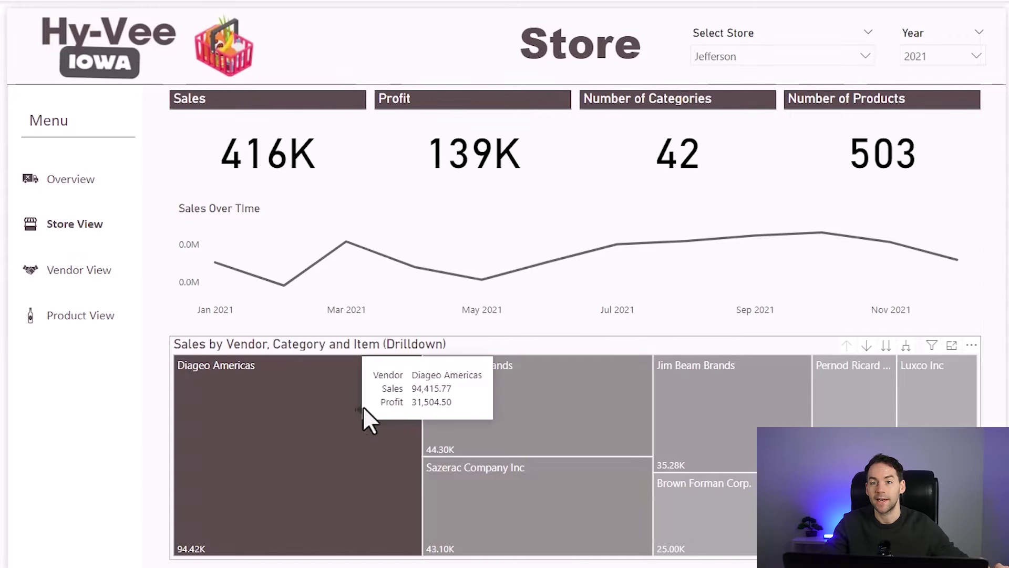
- Drill the vendor treemap down from Diageo Americas into Spiced Rum items
right_click(361, 408)
left_click(408, 417)
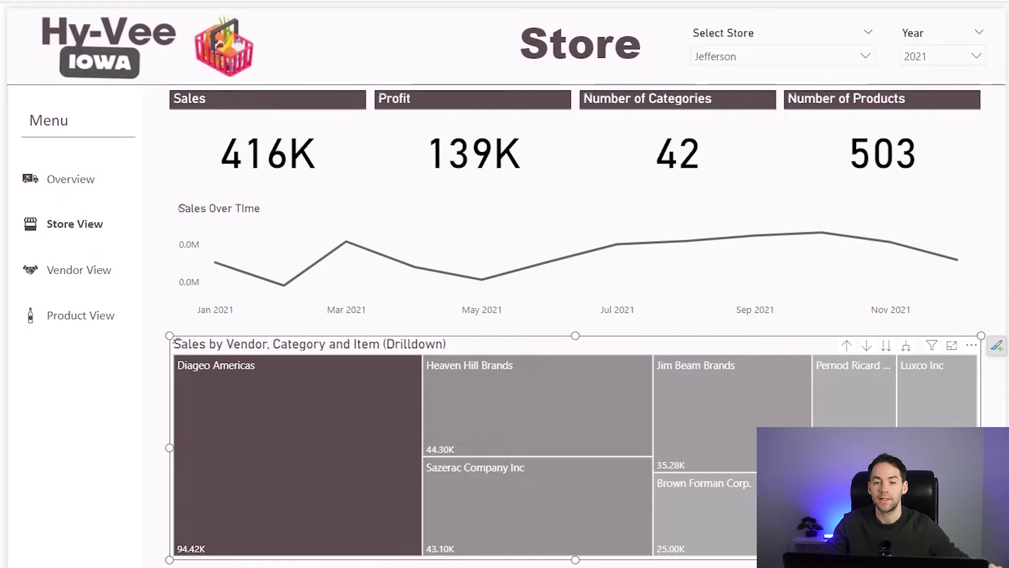
right_click(264, 494)
left_click(293, 286)
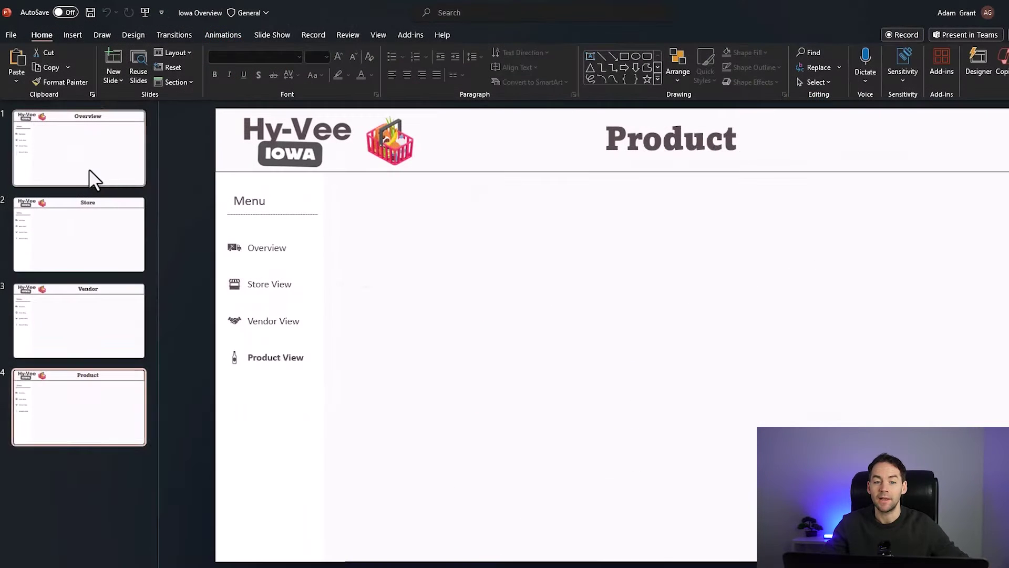
- Step through the Overview, Store, Vendor and Product background slides in PowerPoint
left_click(91, 170)
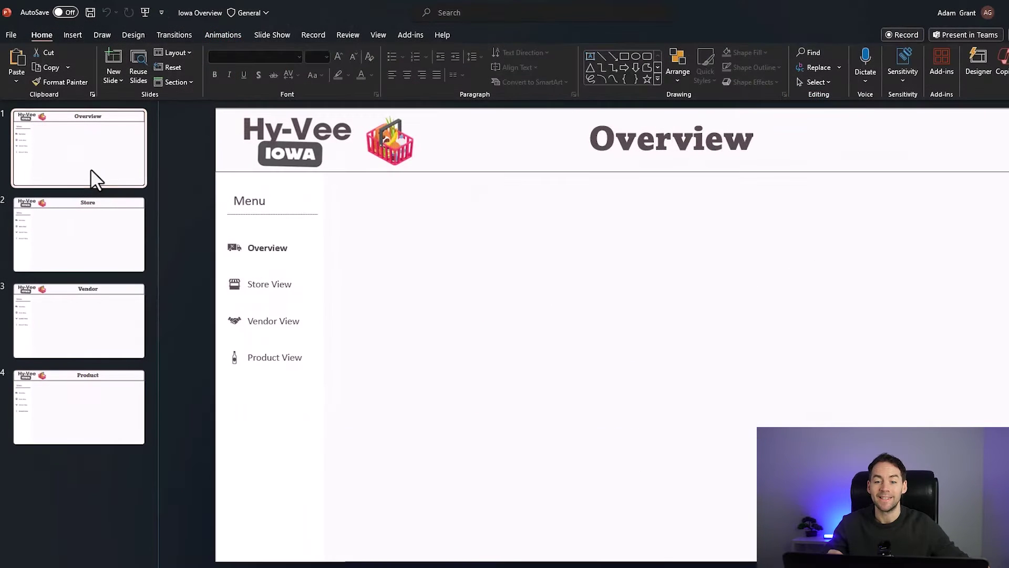
key("Down")
key("Down")
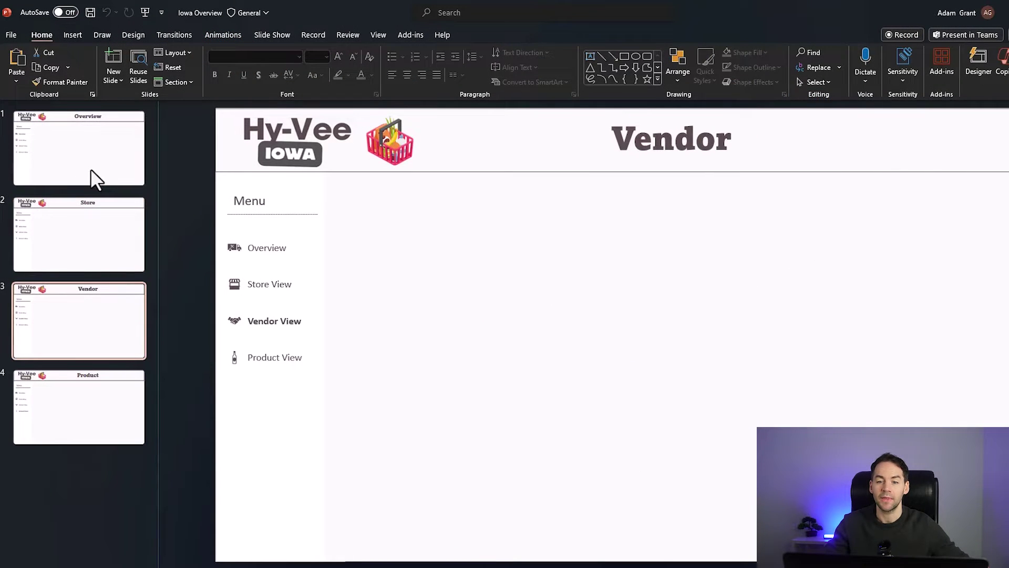
key("Down")
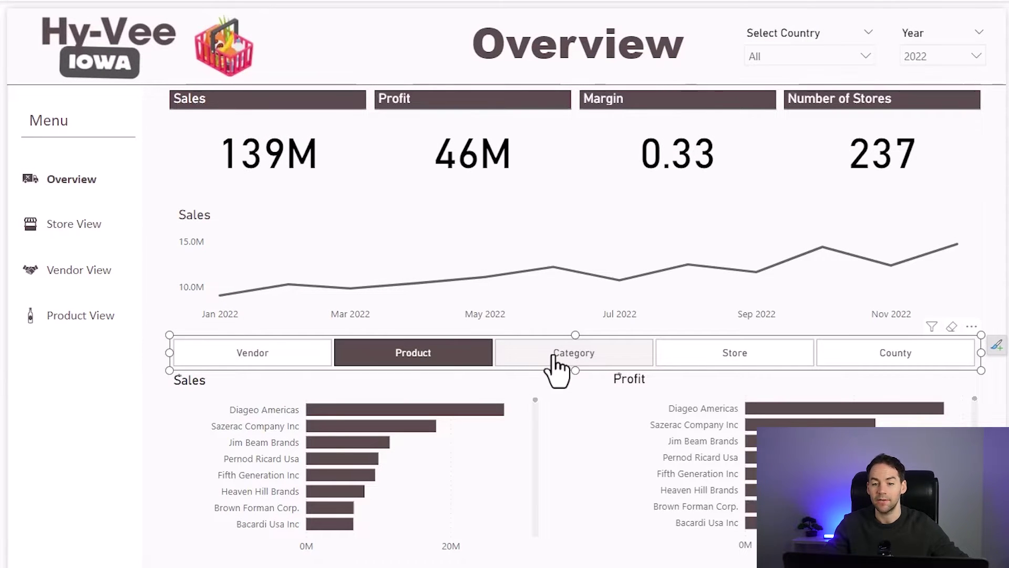
left_click(775, 360)
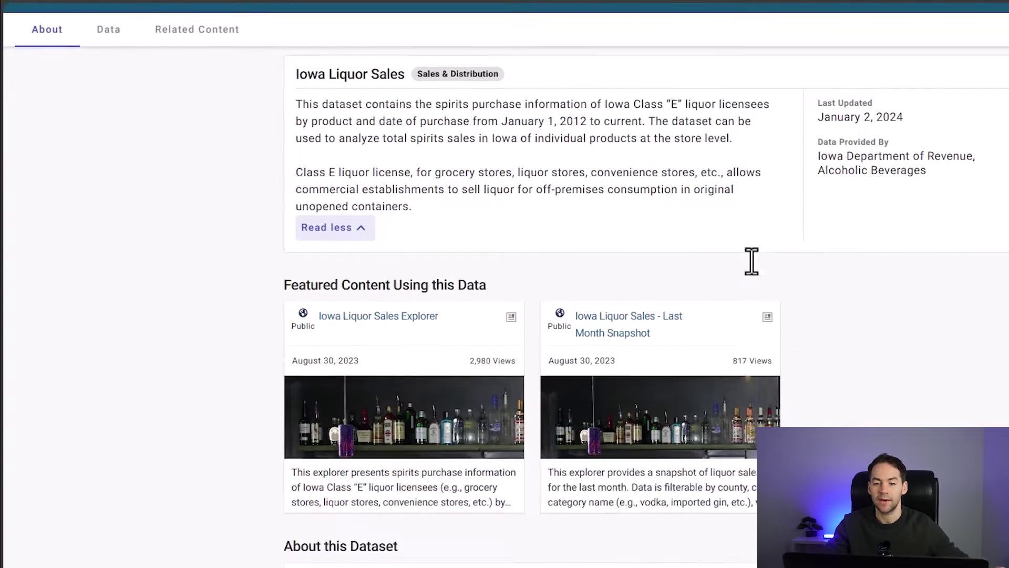
- Scroll the Iowa Liquor Sales About page down to the 'Columns in this Dataset' table
scroll(752, 262, "down", 5)
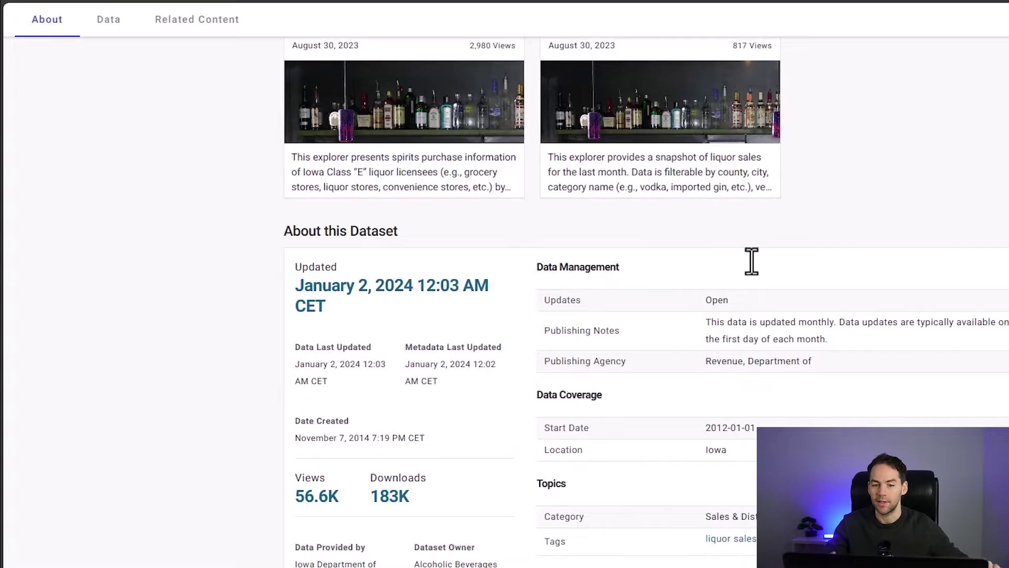
scroll(752, 261, "down", 10)
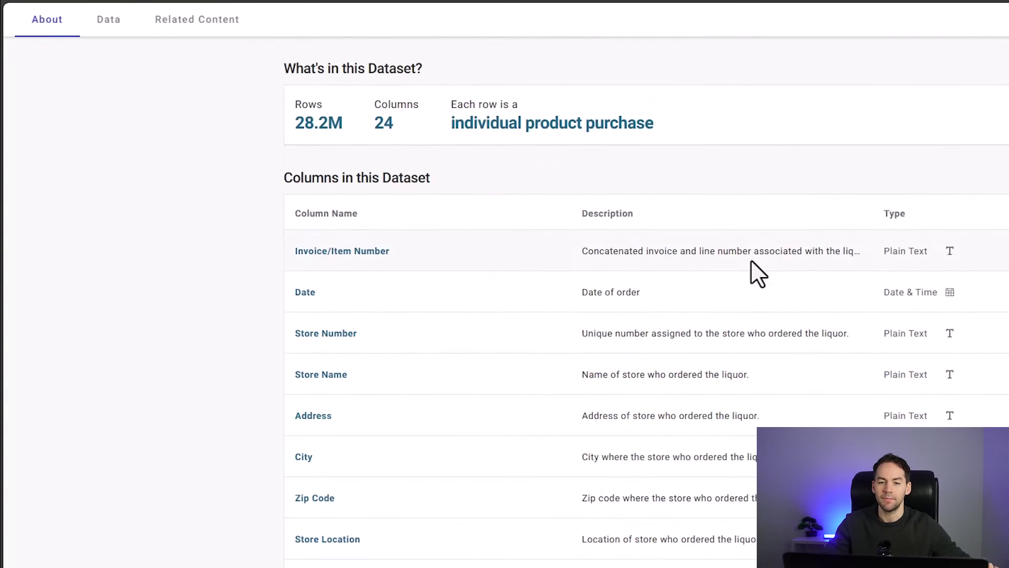
scroll(646, 301, "down", 11)
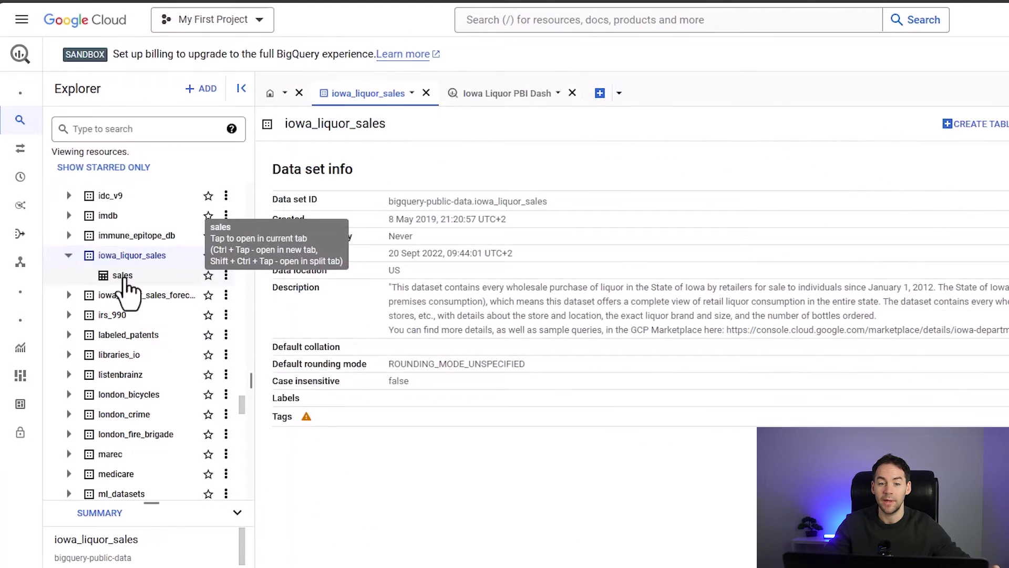
- Check the sales table's preview rows and details, then open the Iowa Liquor PBI Dash query
left_click(125, 279)
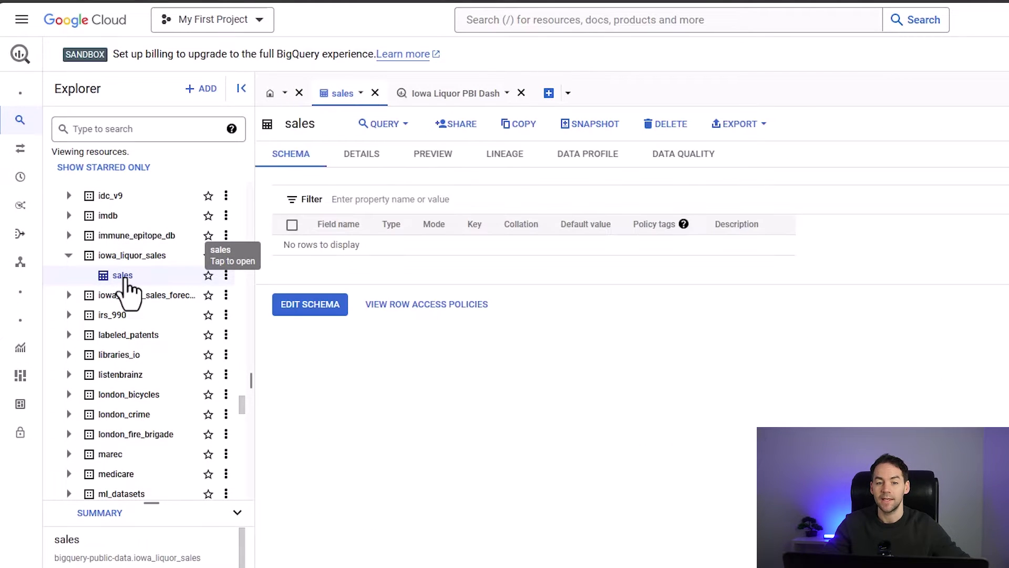
left_click(434, 156)
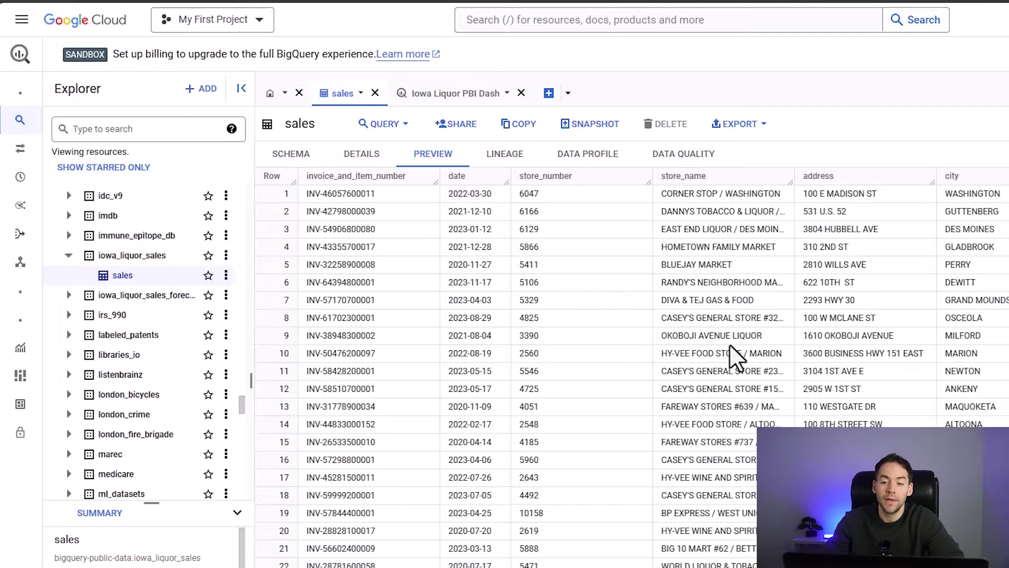
left_click(362, 161)
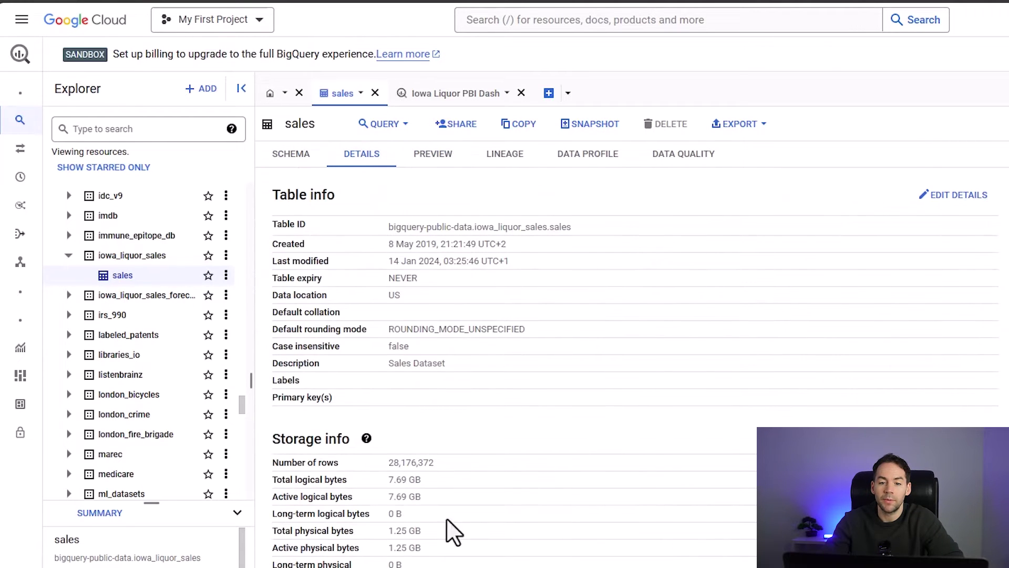
left_click(462, 94)
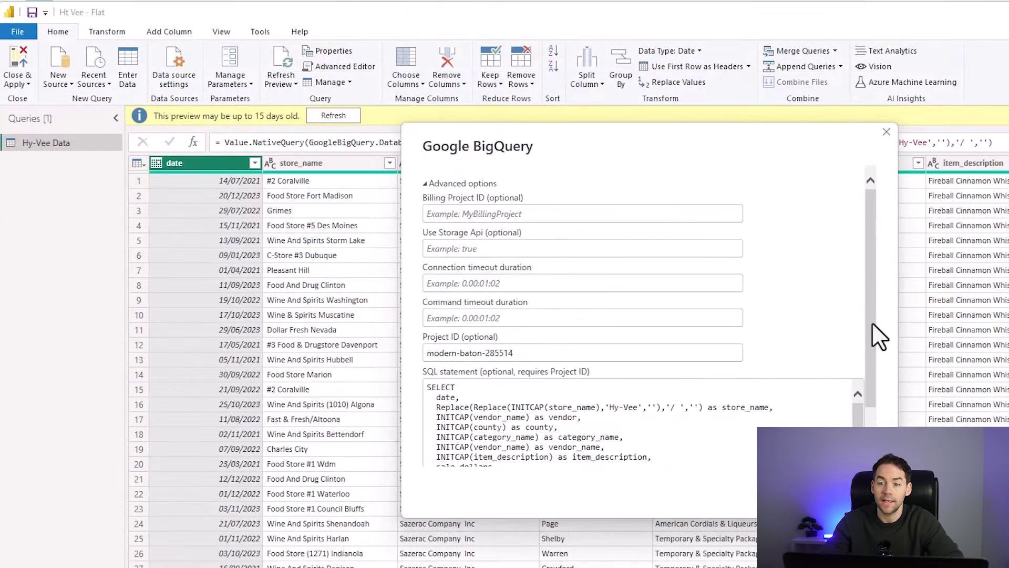
- Scroll through the Hy-Vee Data BigQuery SQL, then show the DatesTable DAX formula
scroll(872, 323, "down", 3)
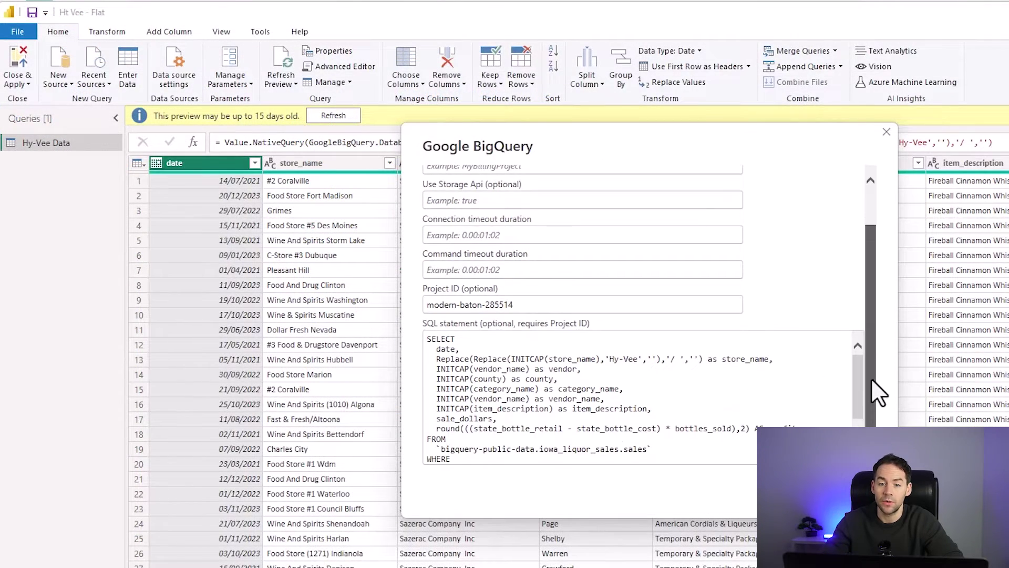
mouse_move(857, 374)
left_mouse_down()
mouse_move(857, 401)
mouse_move(861, 358)
left_mouse_up()
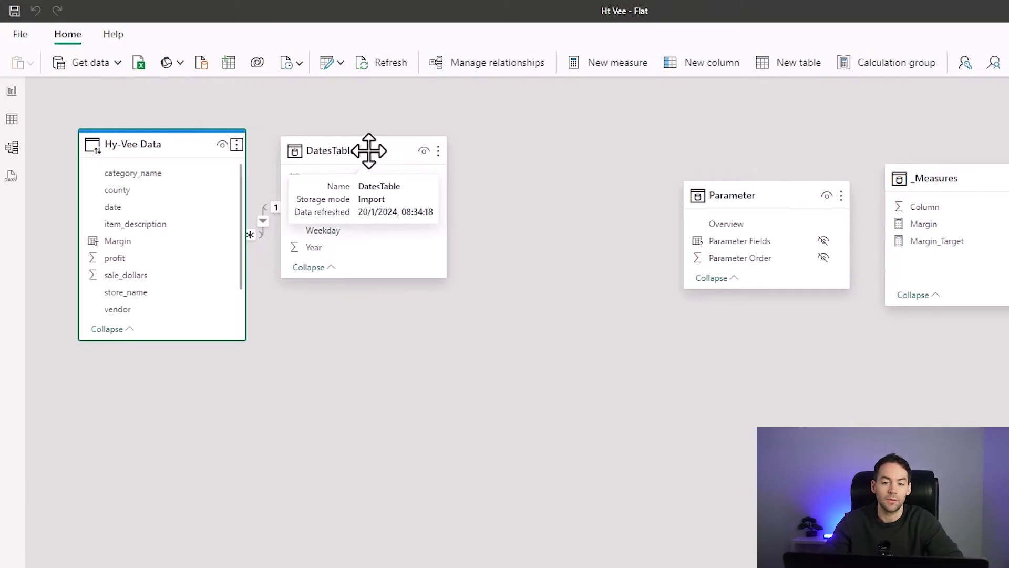
left_click(368, 151)
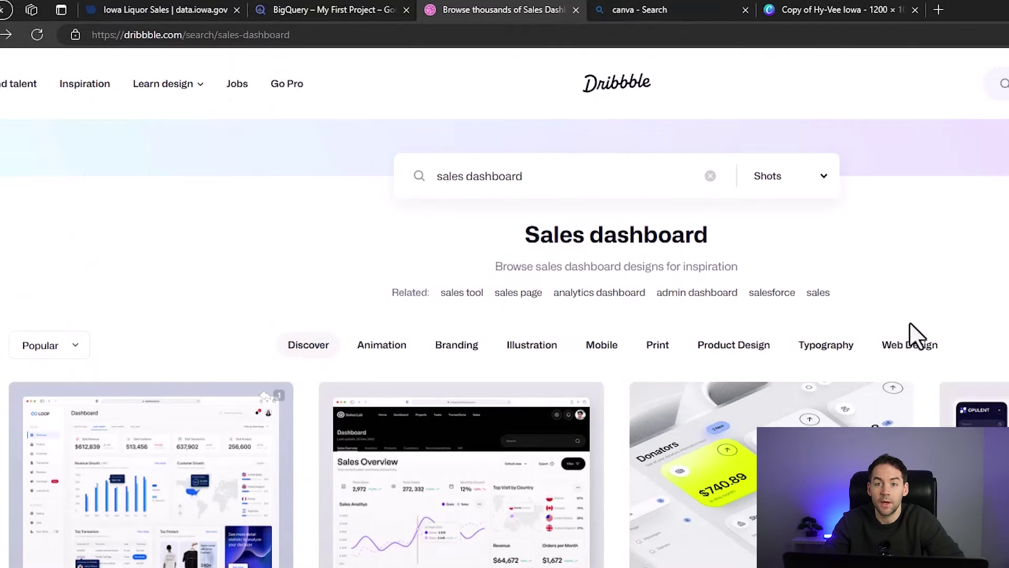
- Browse the 'sales dashboard' results on Dribbble and open the LOOP - Sales Dashboard shot
scroll(924, 292, "down", 5)
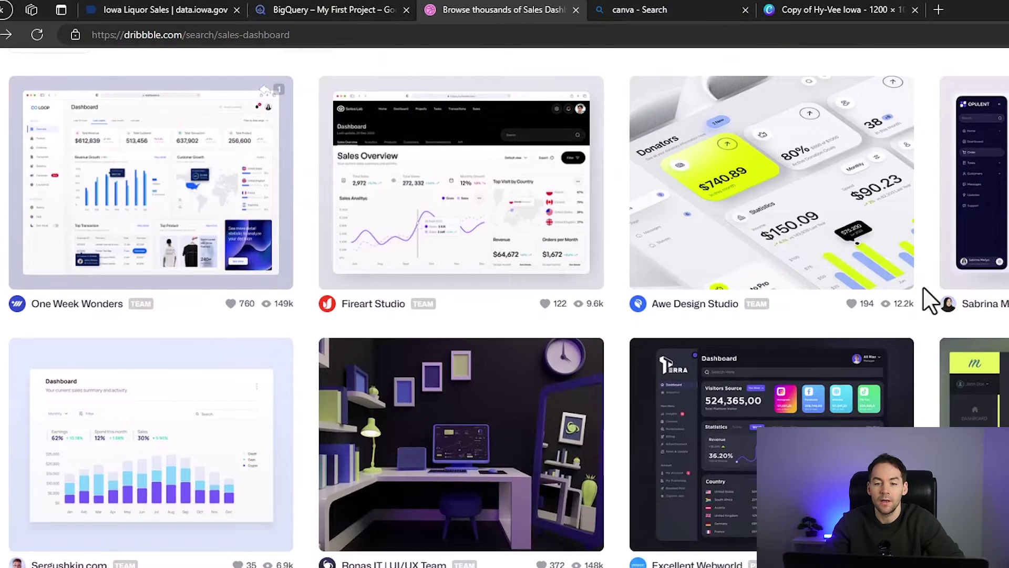
scroll(923, 286, "down", 6)
scroll(923, 286, "down", 6)
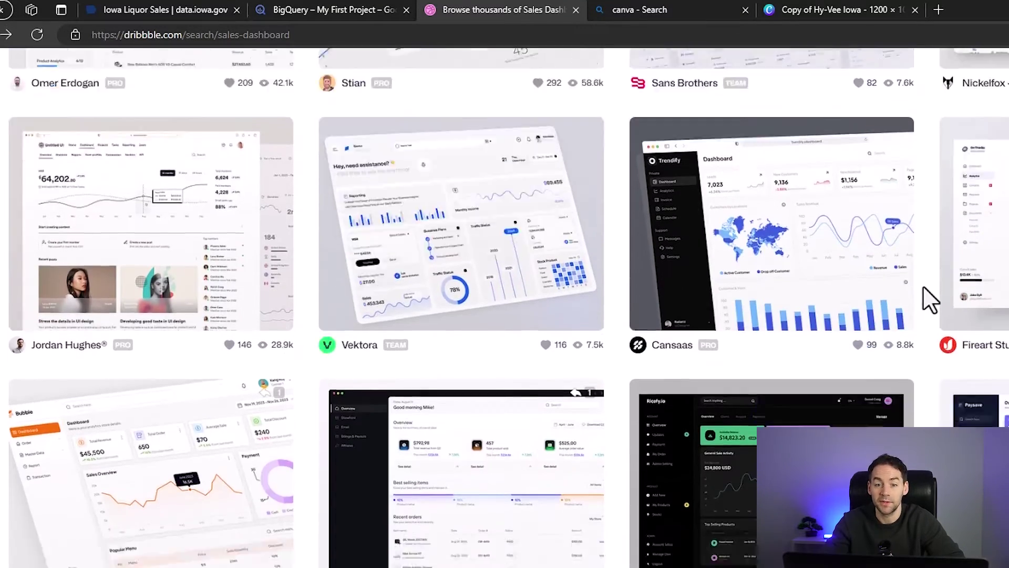
scroll(924, 288, "down", 1)
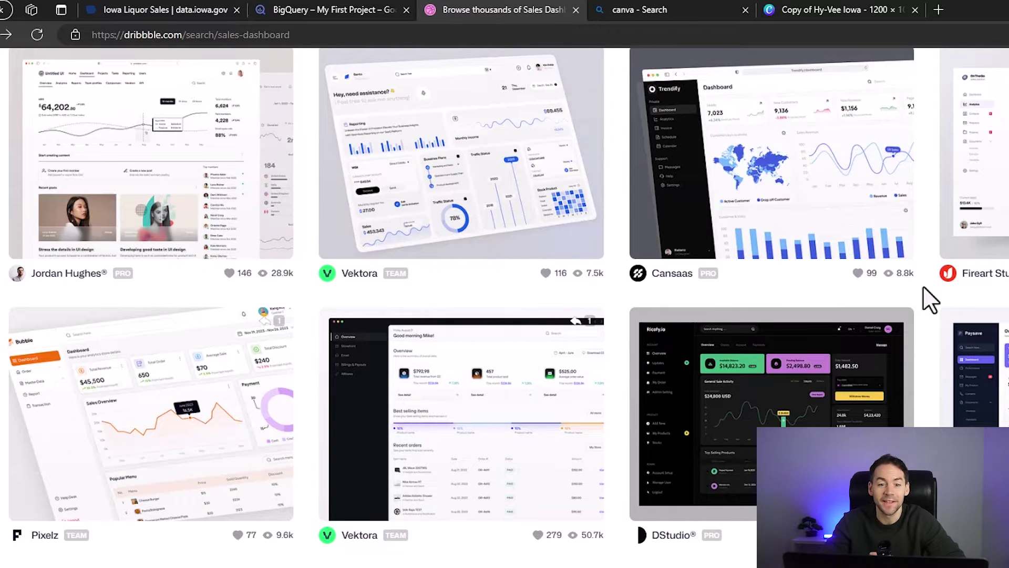
scroll(930, 294, "up", 14)
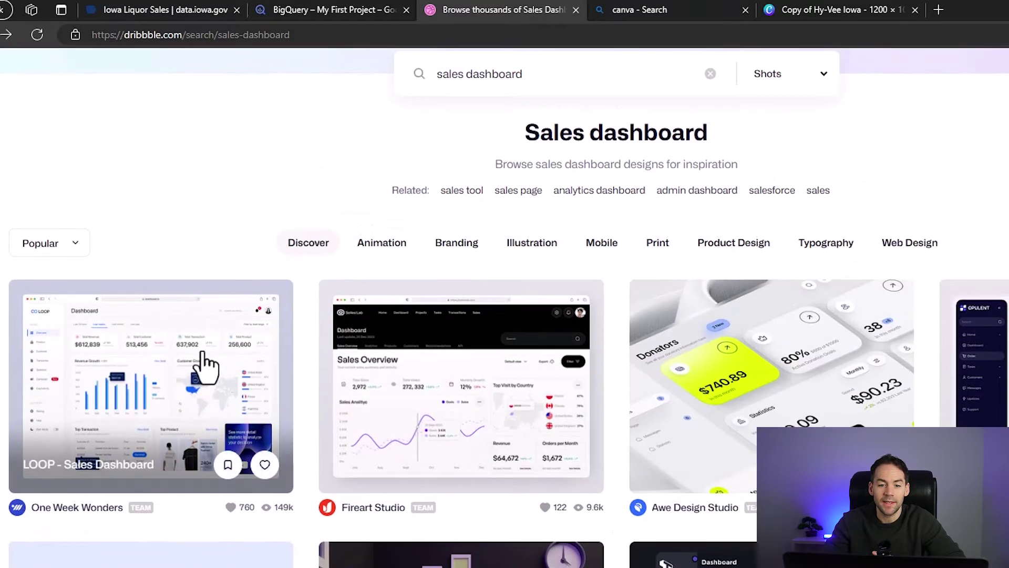
left_click(205, 368)
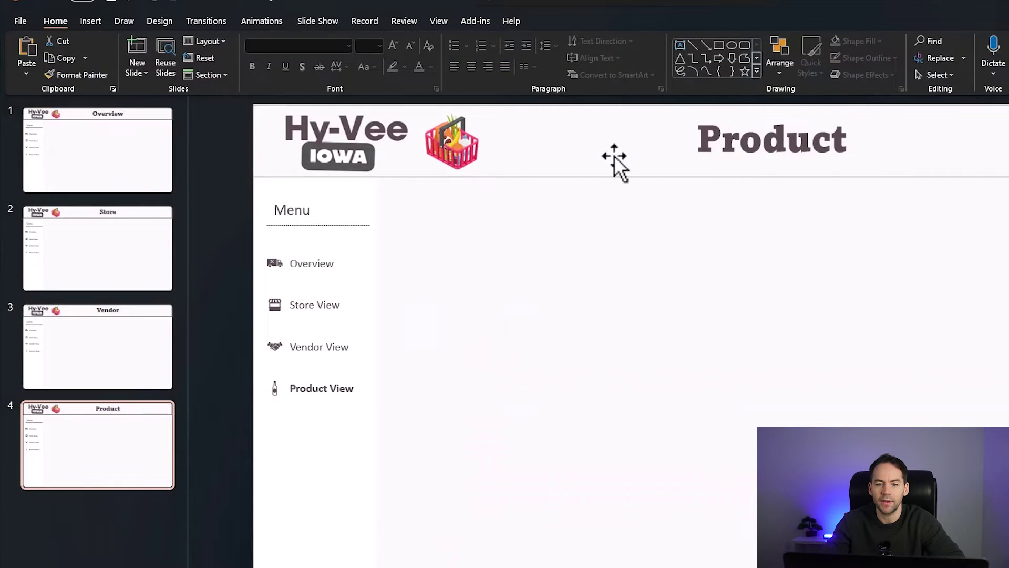
- Inspect the Product slide's title, banner, content area and Menu group, then view the Vendor slide
left_click(615, 161)
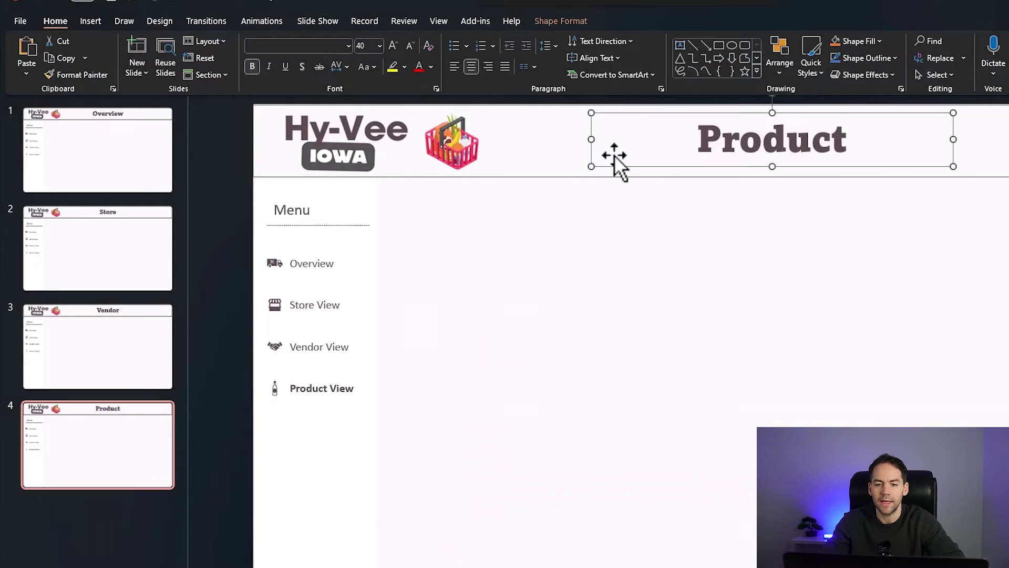
left_click(390, 143)
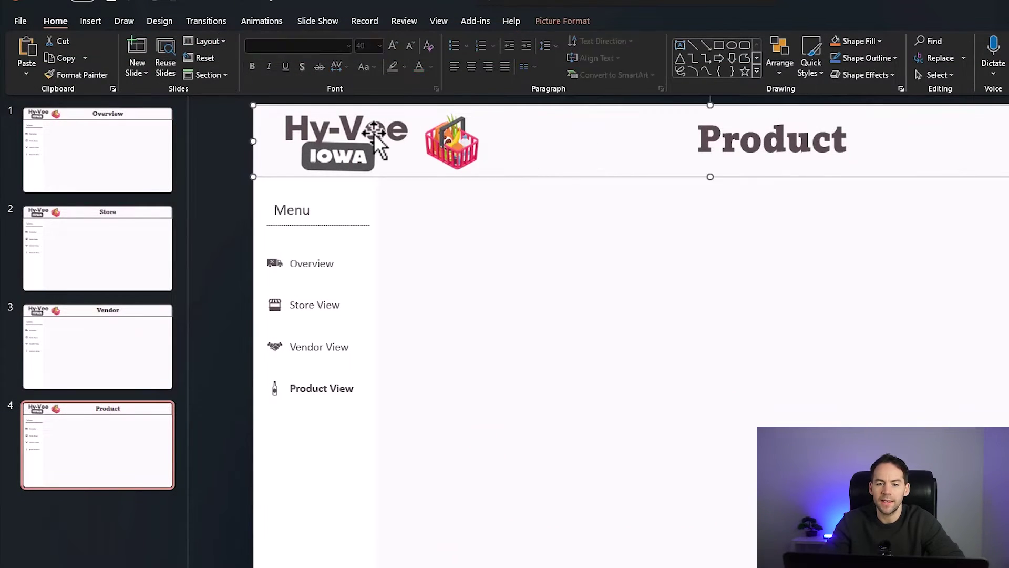
left_click(734, 138)
left_click(654, 204)
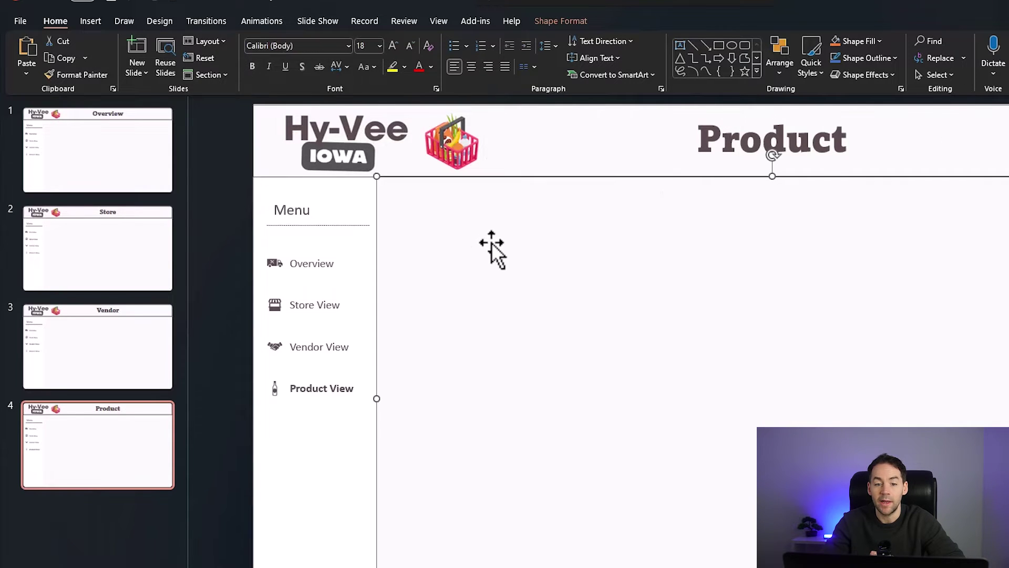
left_click(357, 270)
left_click(299, 383)
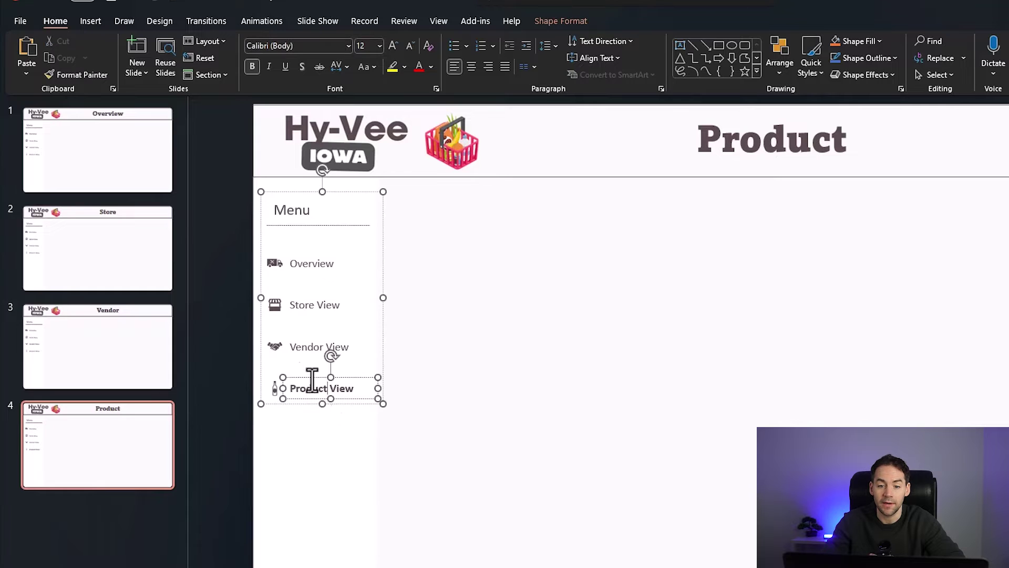
left_click(123, 361)
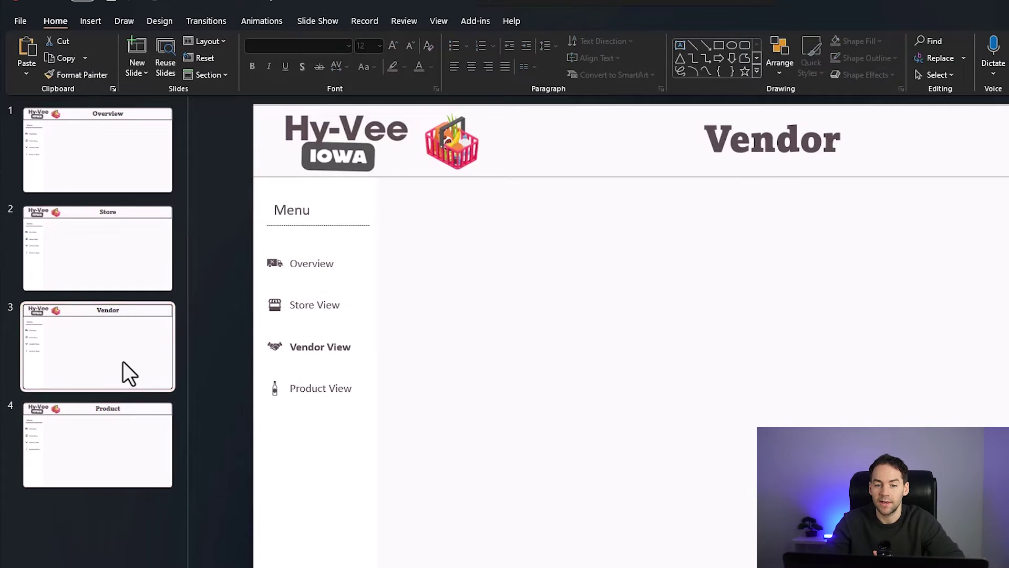
- Set Iowa Overview.svg as the canvas background at 0% transparency and insert a rectangle
left_click(120, 273)
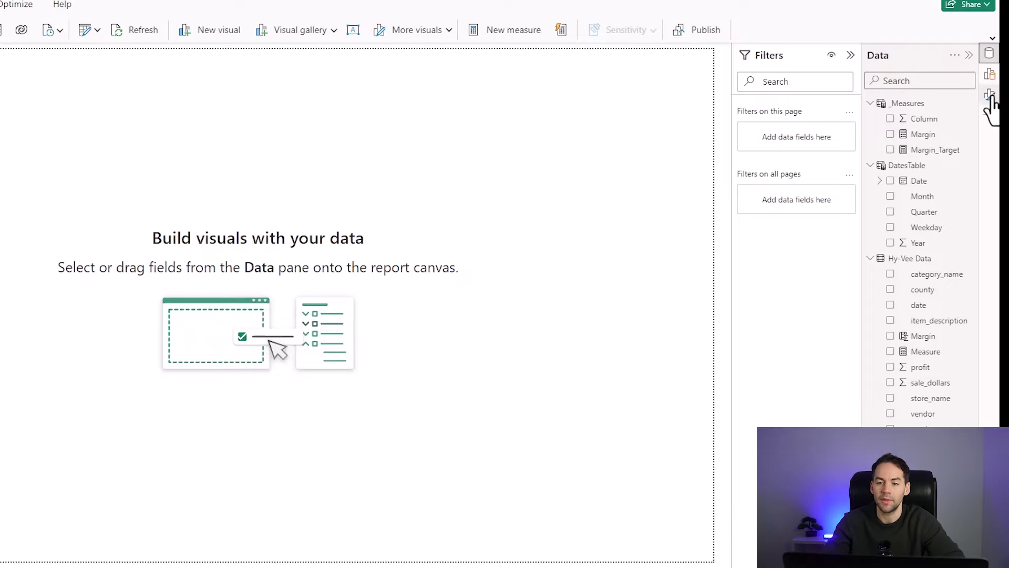
left_click(989, 96)
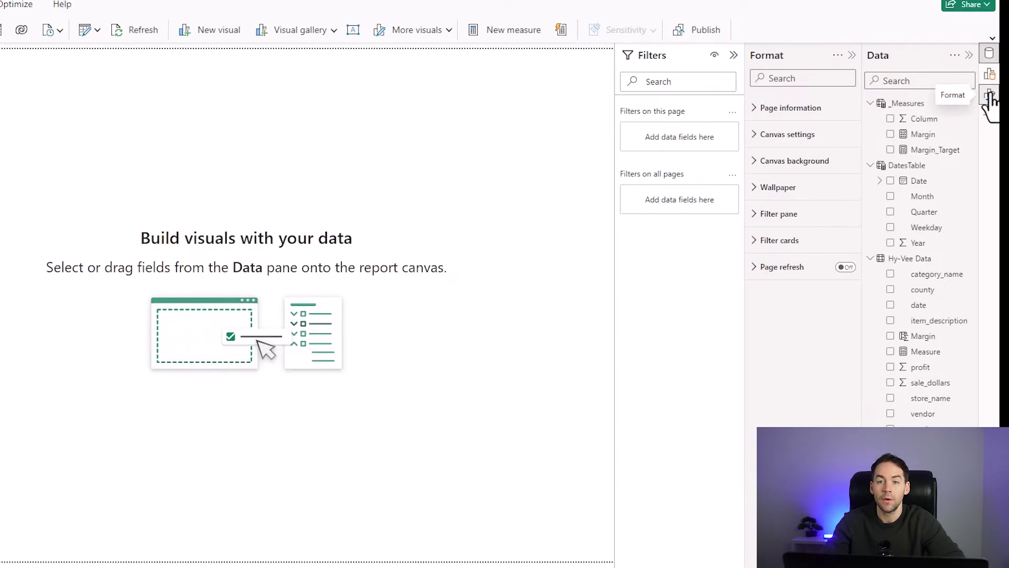
left_click(818, 167)
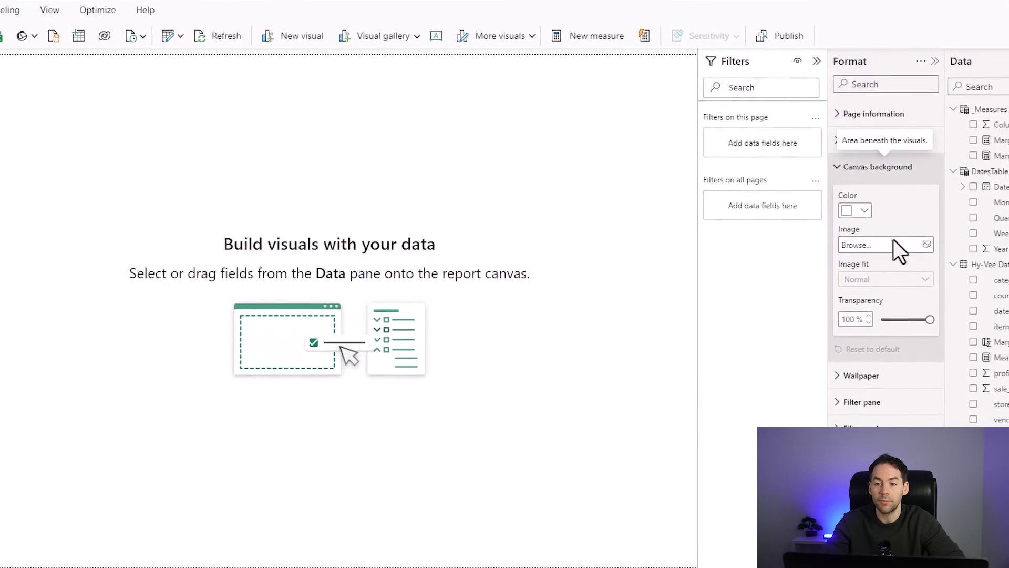
left_click(905, 243)
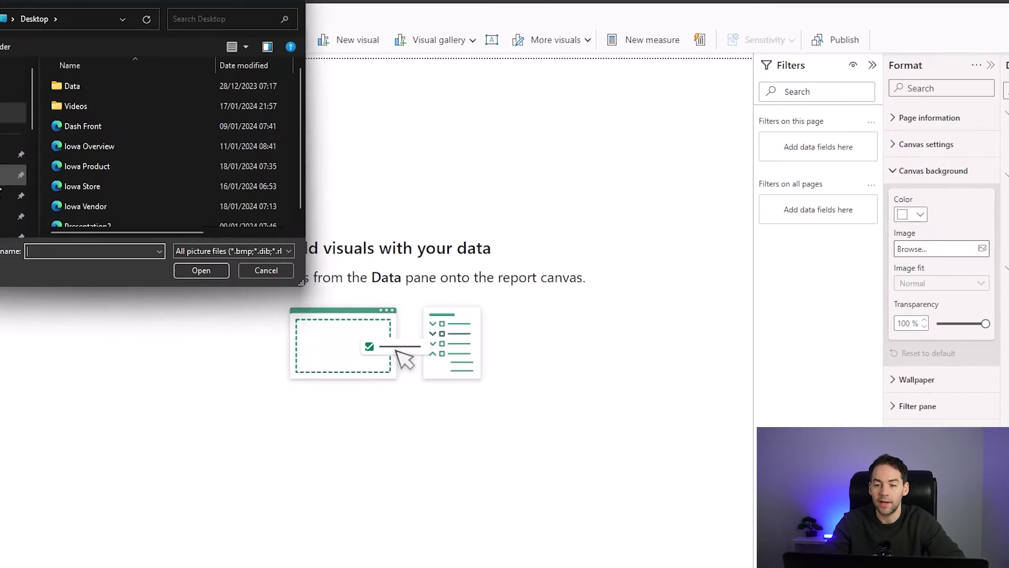
left_click(78, 144)
left_click(214, 268)
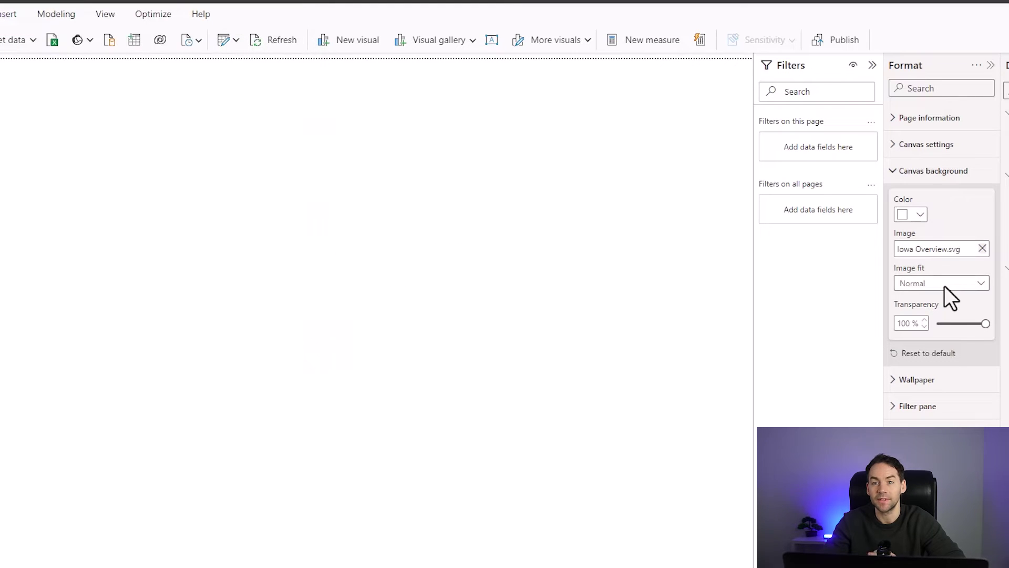
left_click_drag(983, 323, 895, 330)
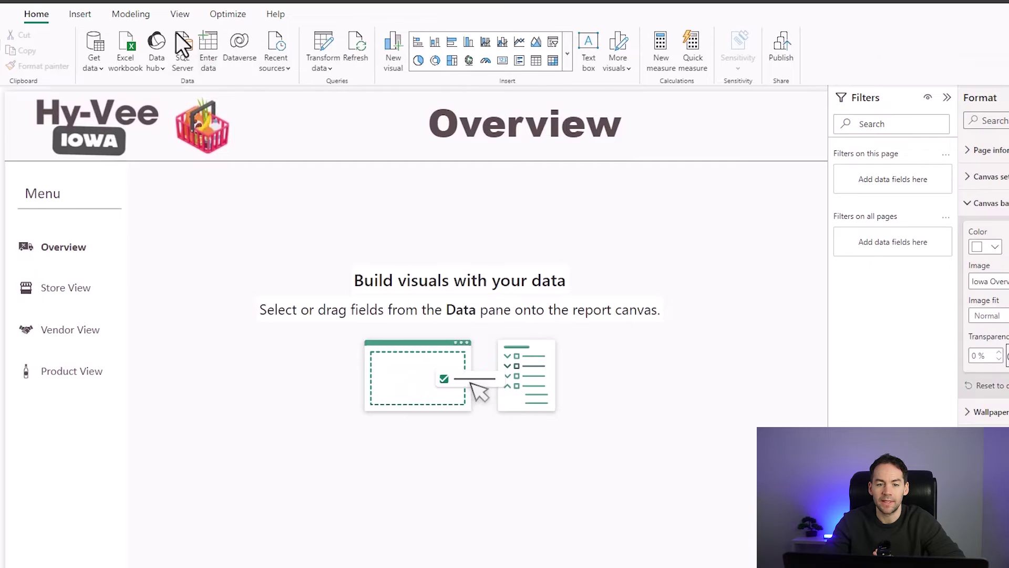
left_click(80, 14)
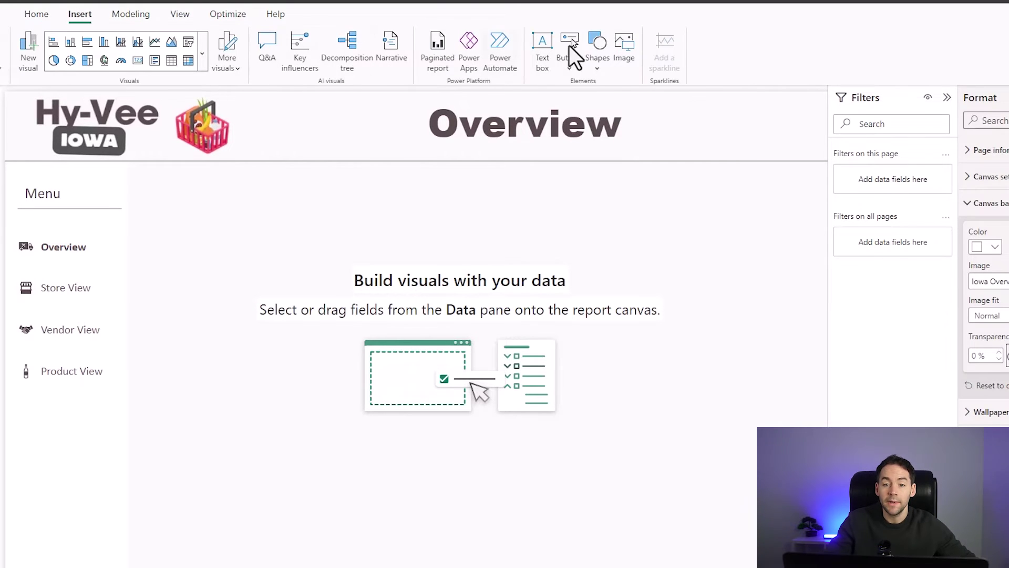
left_click(602, 46)
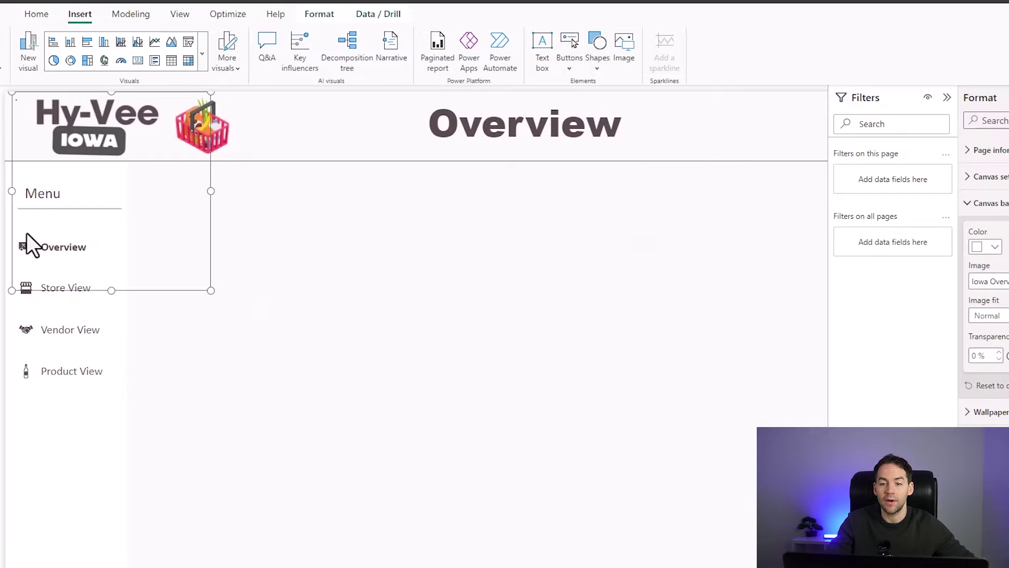
- Size the rectangle over the Overview menu item and turn its fill off
left_click_drag(111, 92, 83, 250)
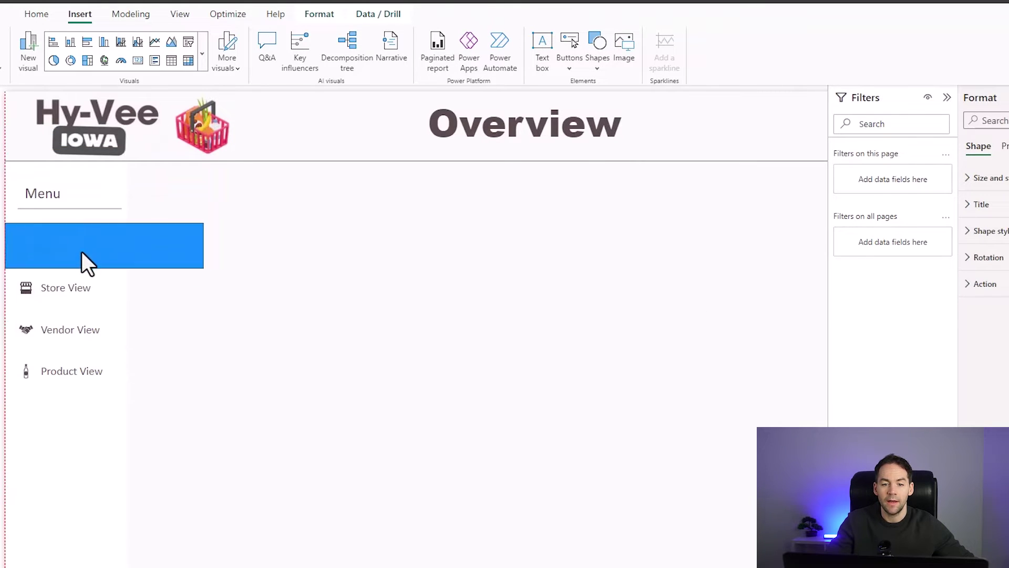
left_click_drag(209, 247, 113, 247)
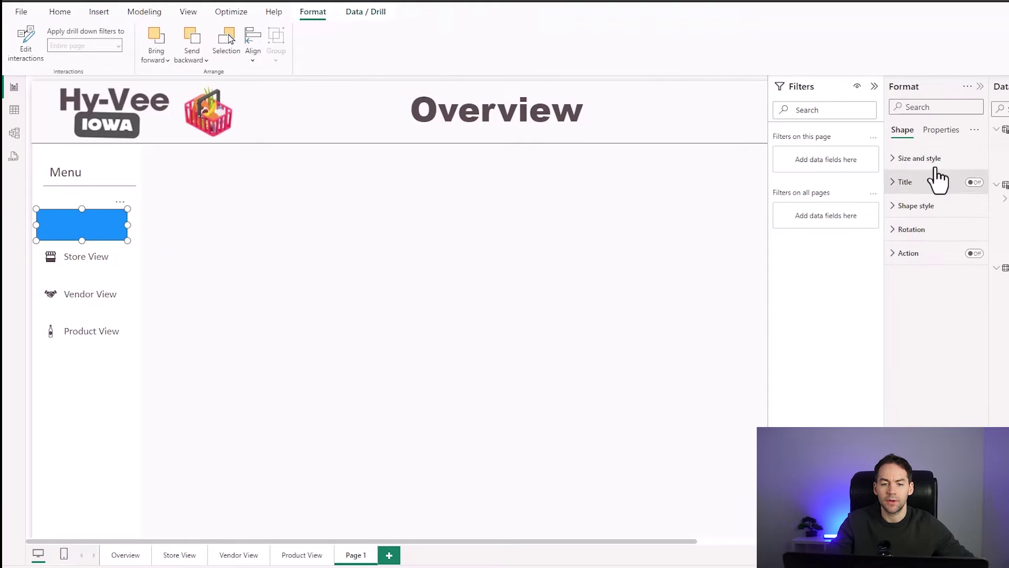
left_click(894, 206)
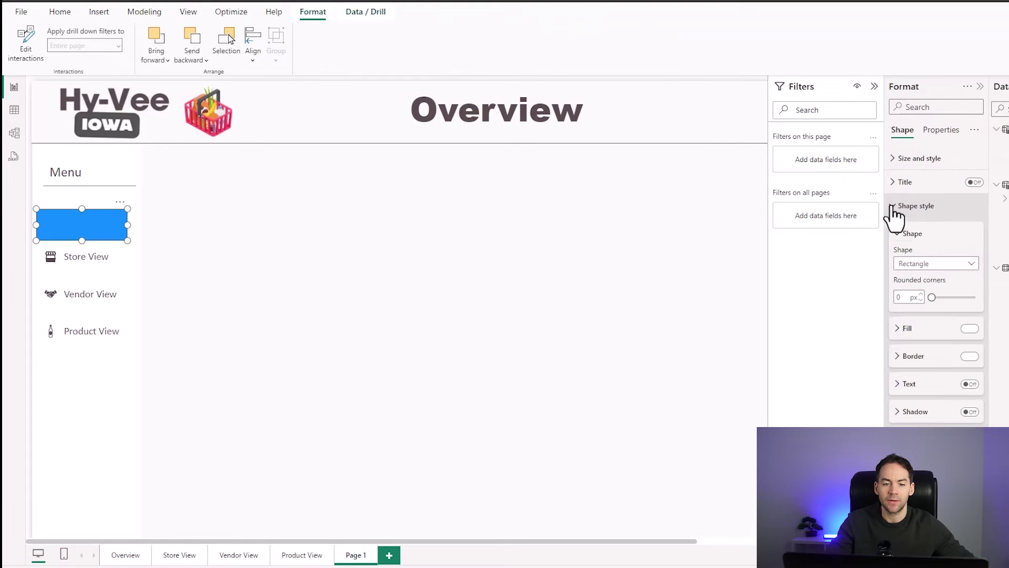
left_click(970, 328)
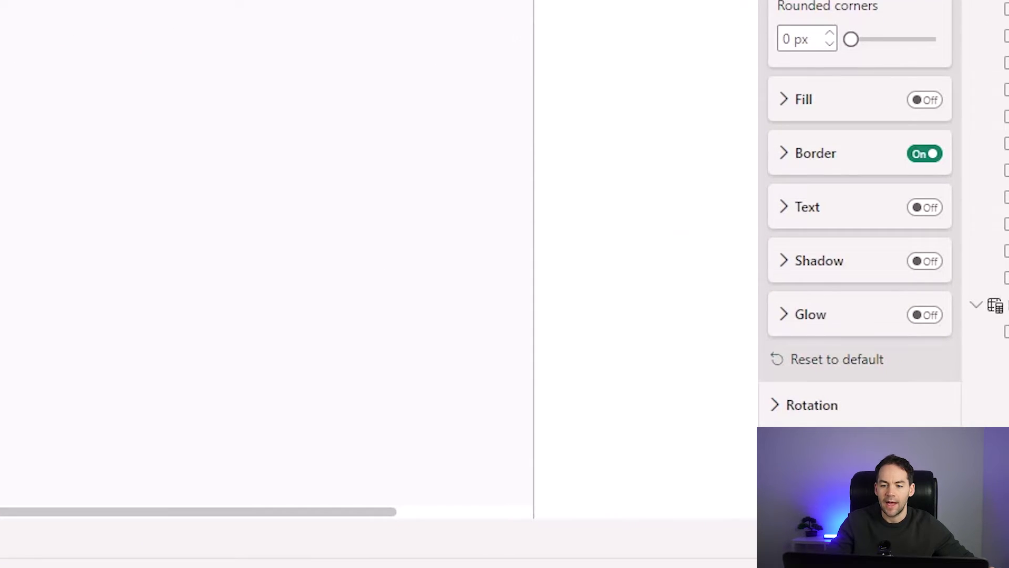
- Give the rectangle a Page navigation action to Overview and follow it
scroll(818, 349, "down", 5)
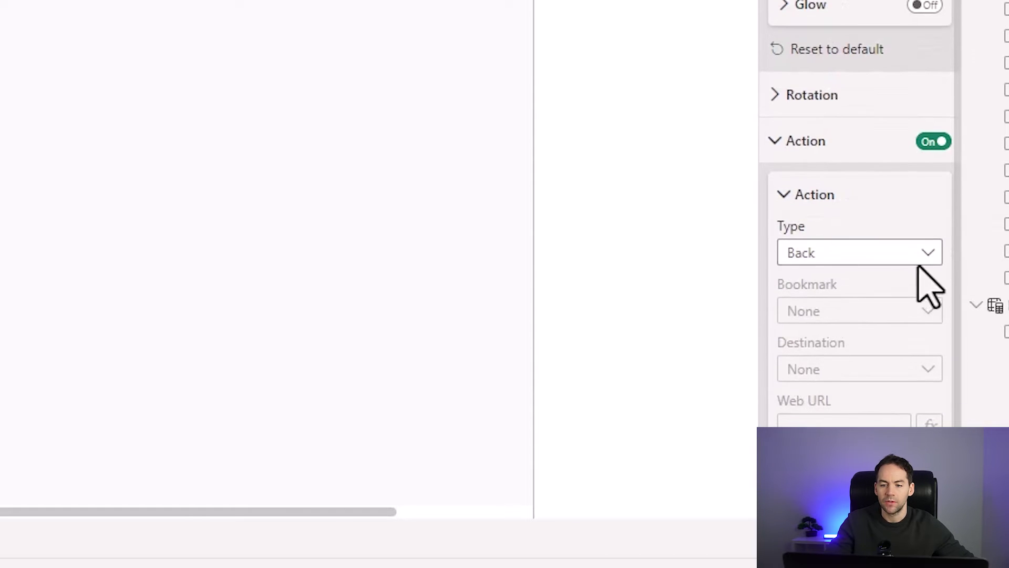
left_click(928, 257)
key("Escape")
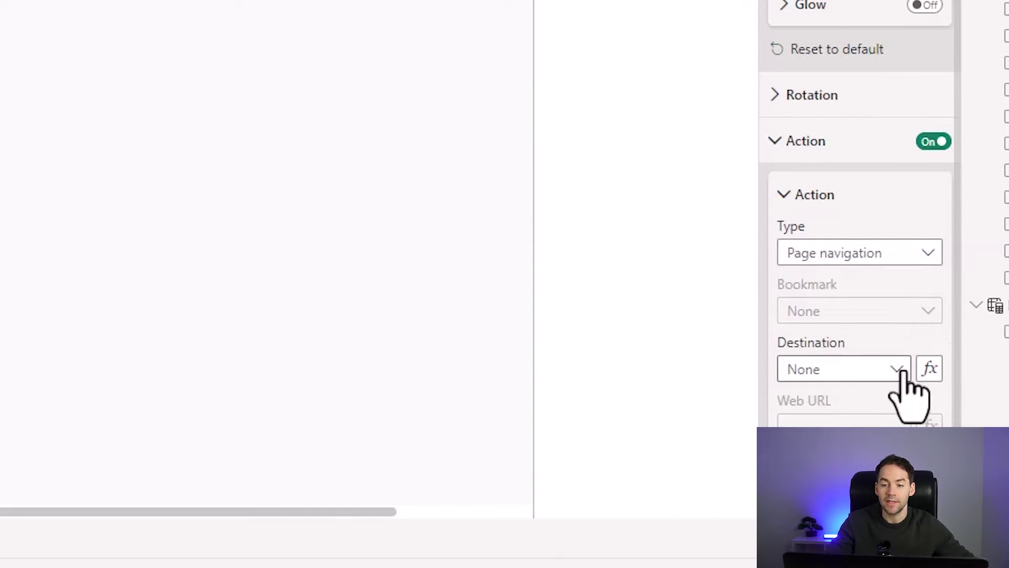
left_click(901, 374)
left_click(833, 423)
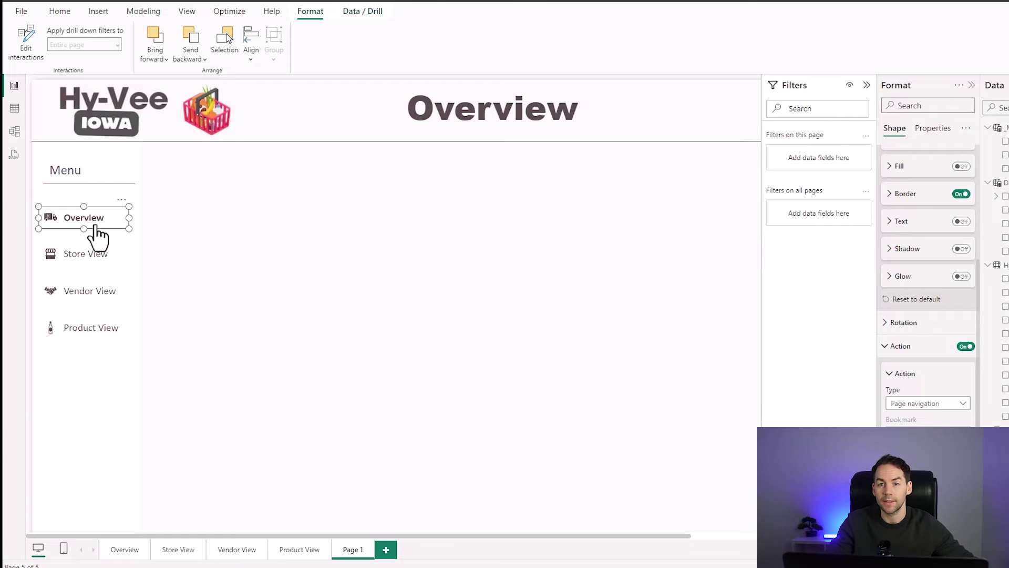
key("Escape")
left_click(88, 224, "ctrl")
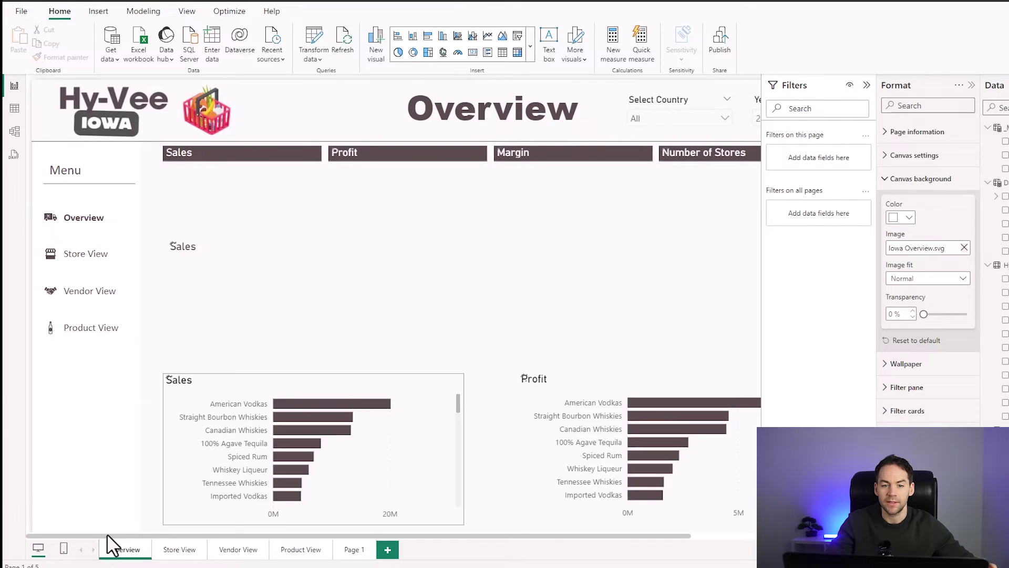
- Collapse the Filters and Data panes and select the Sales KPI card
left_click(866, 85)
left_click(971, 86)
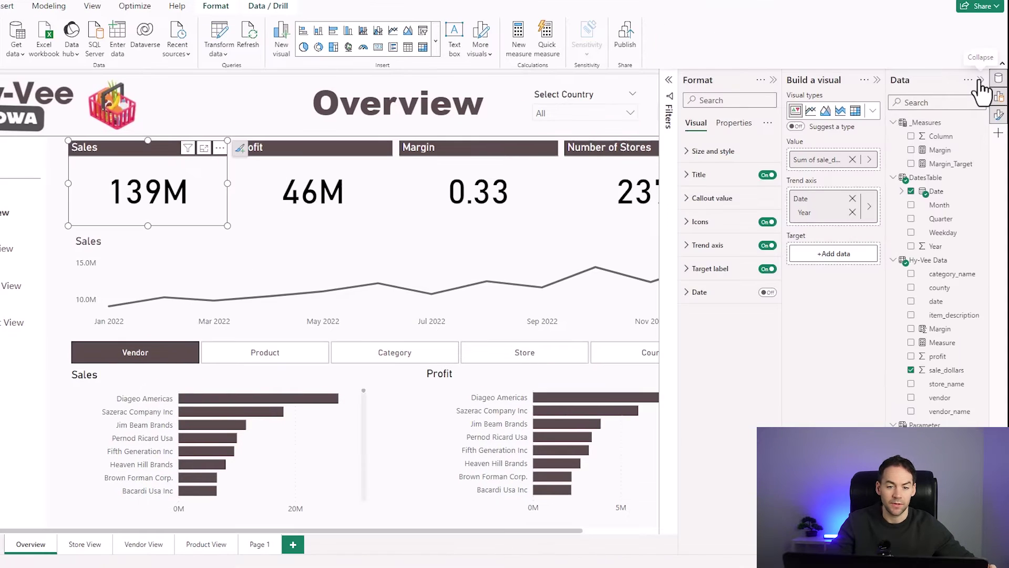
left_click(980, 80)
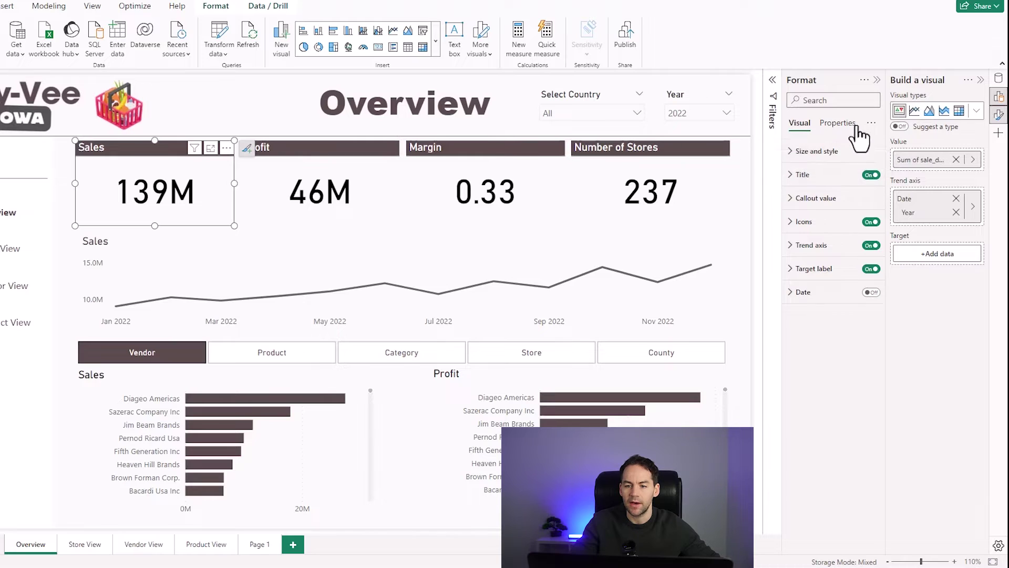
- Review the Sales card's Size and style, Callout value and Title settings
left_click(794, 152)
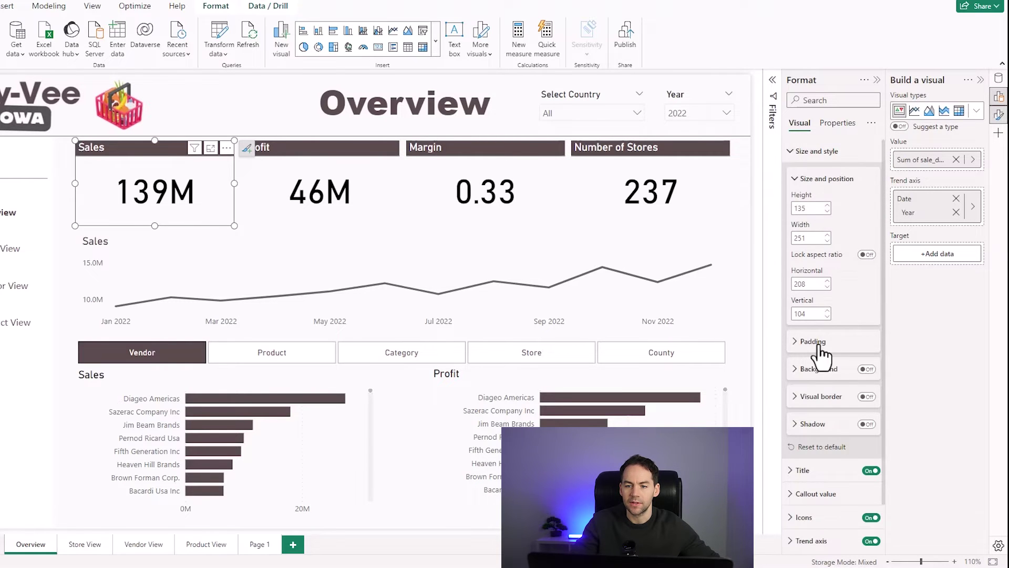
scroll(823, 370, "down", 2)
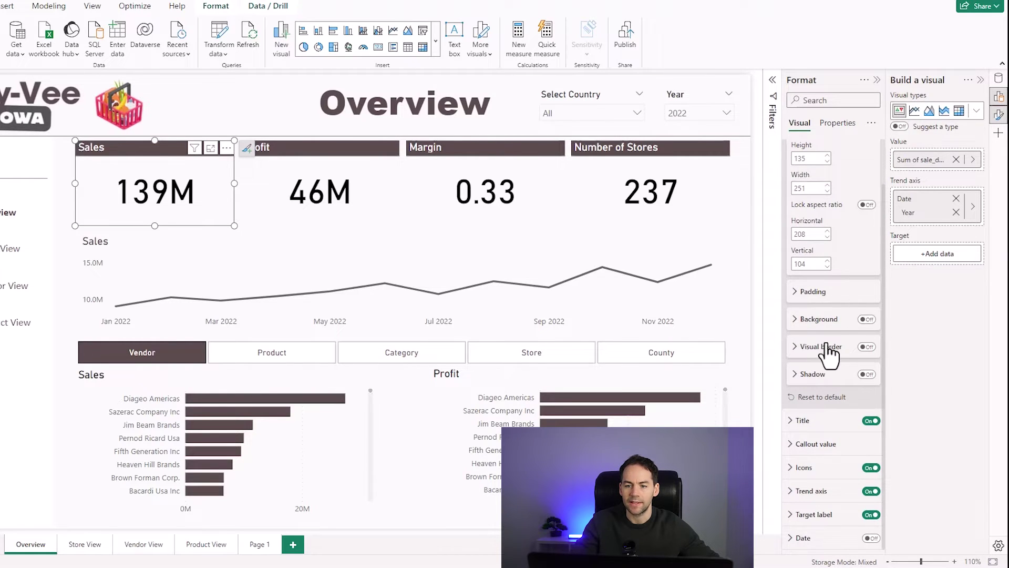
left_click(826, 444)
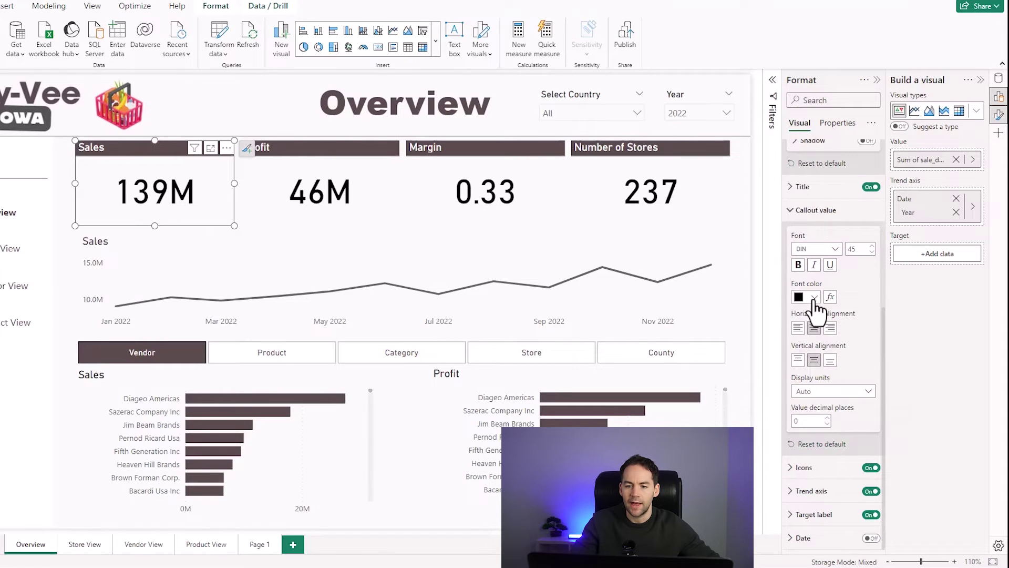
scroll(816, 310, "up", 5)
left_click(820, 315)
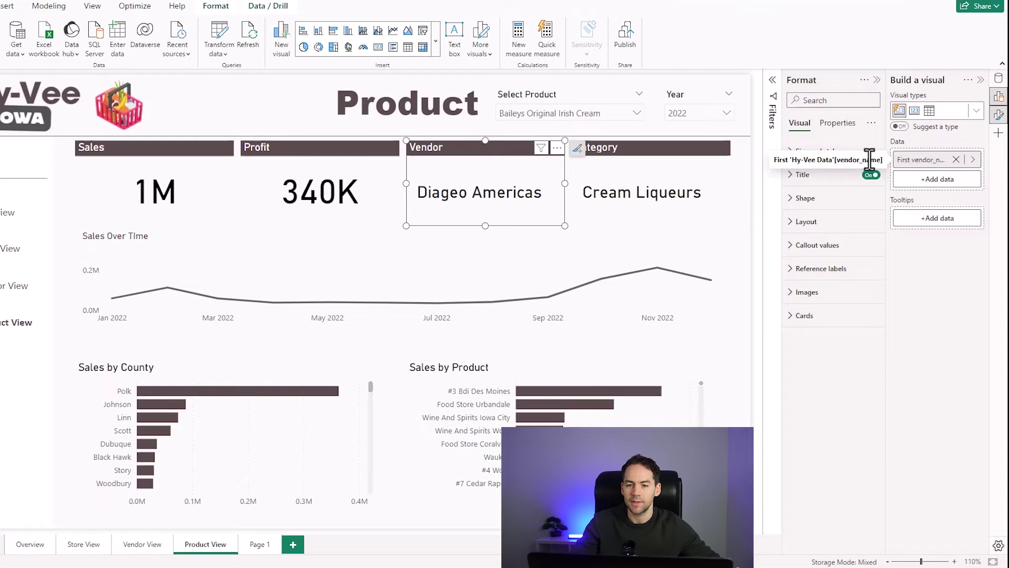
- Filter the Store View page to the product Absolute Lime and select the Category card
left_click(636, 112)
left_click(557, 182)
left_click(610, 146)
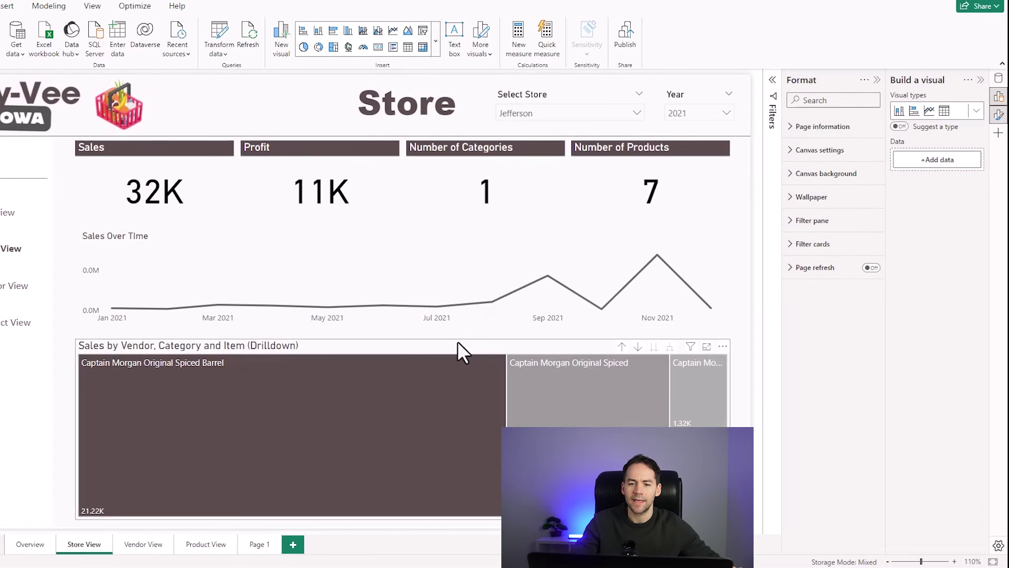
- Drill the sales treemap up from items through categories to vendors, then expand the Filters pane
left_click(458, 341)
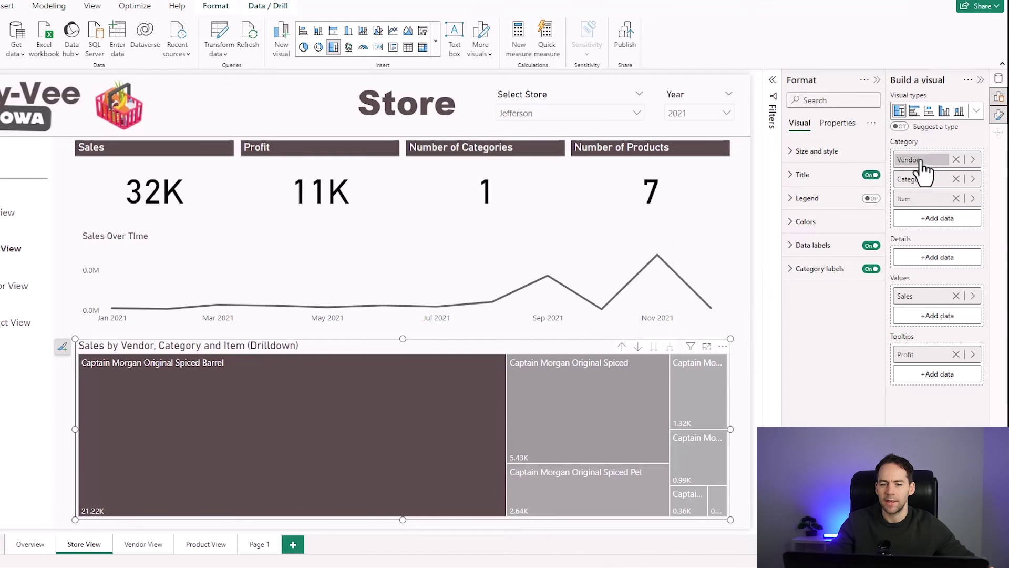
left_click(621, 347)
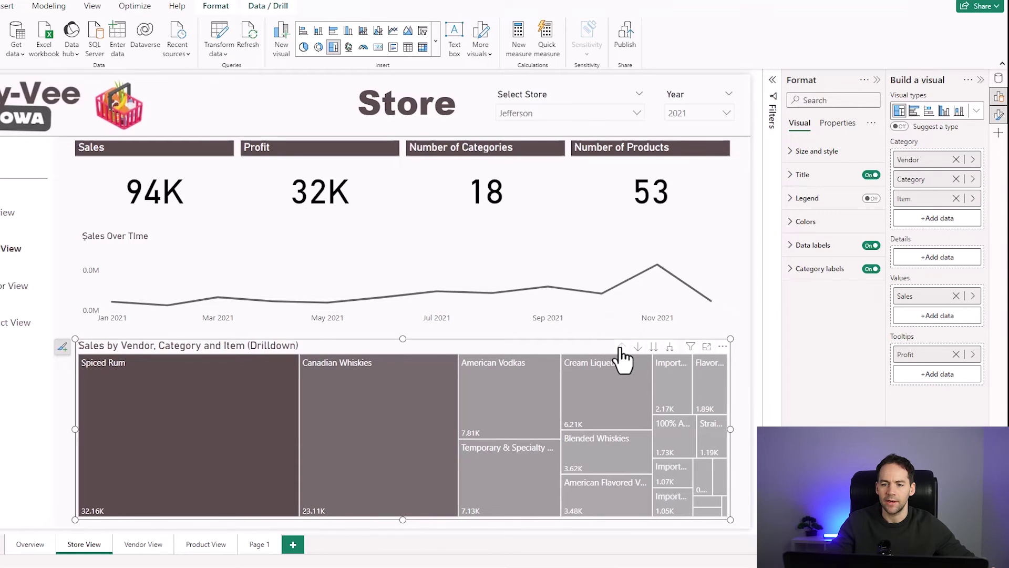
left_click(621, 347)
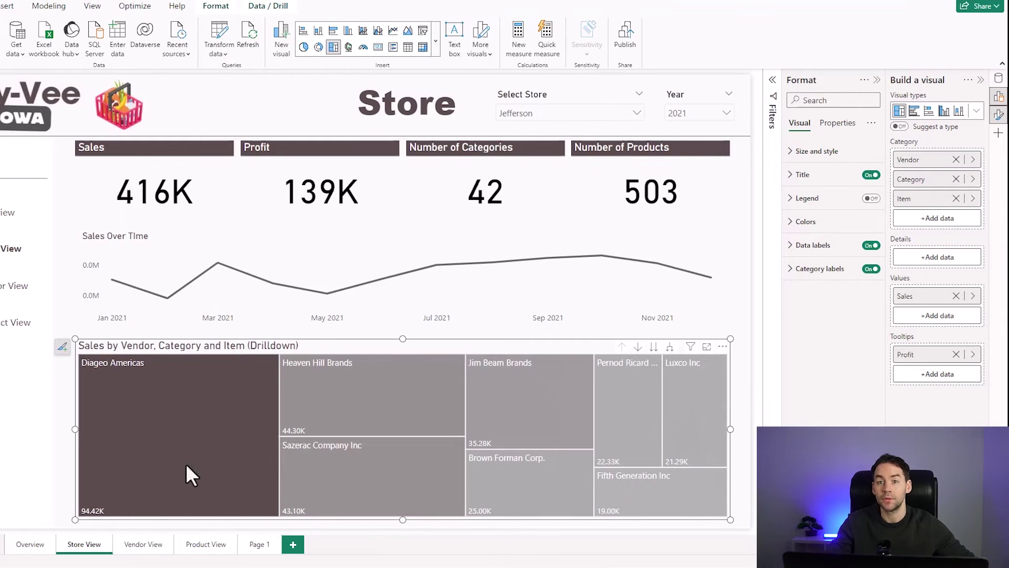
left_click(772, 113)
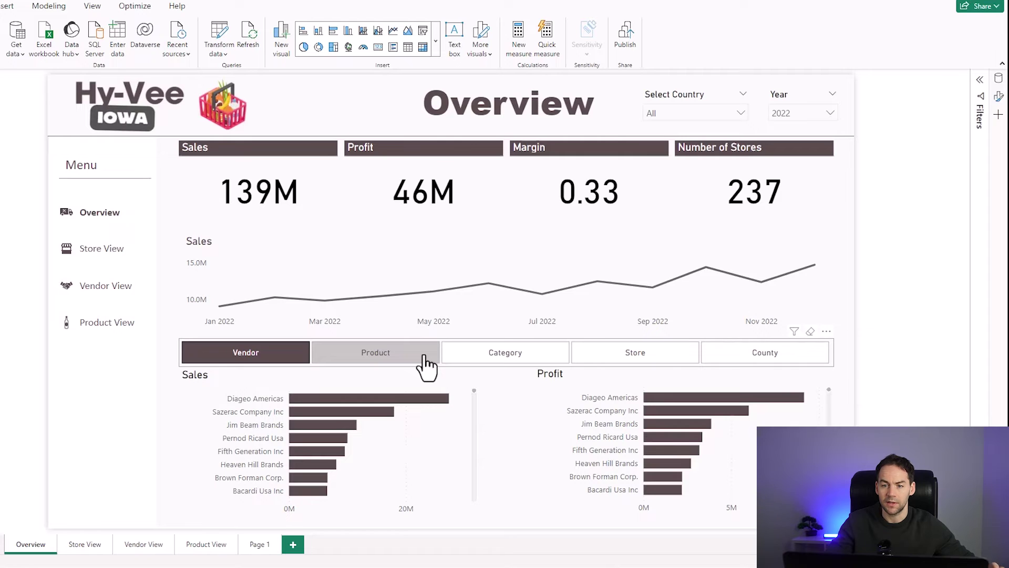
- Switch the Overview bar charts to products and categories, then remove Overview from the chart's axis
left_click(426, 360)
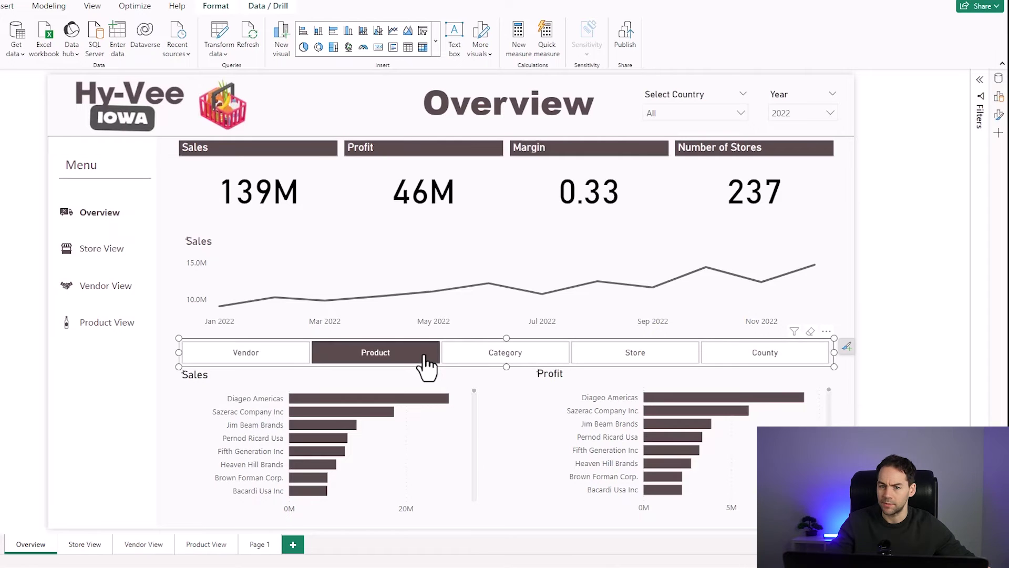
left_click(478, 358)
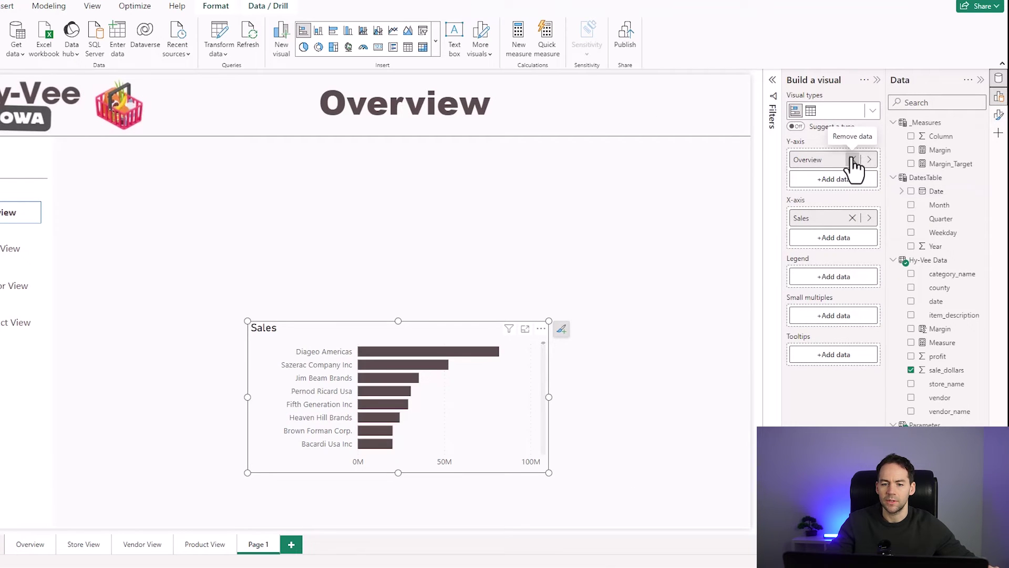
left_click(852, 160)
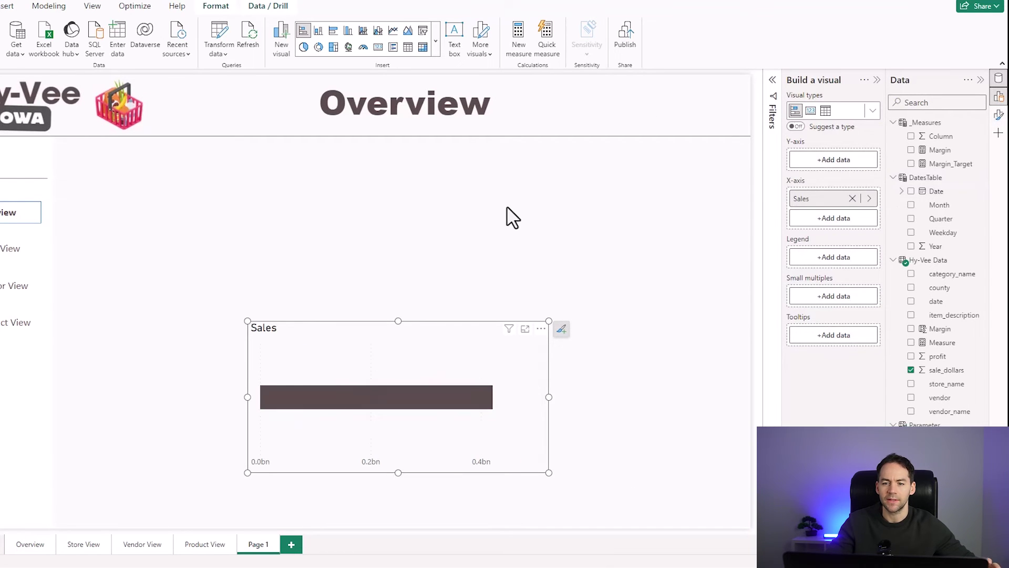
- Create a fields parameter 'Sample Select' with category_name, county and item_description, plus its slicer
left_click(49, 6)
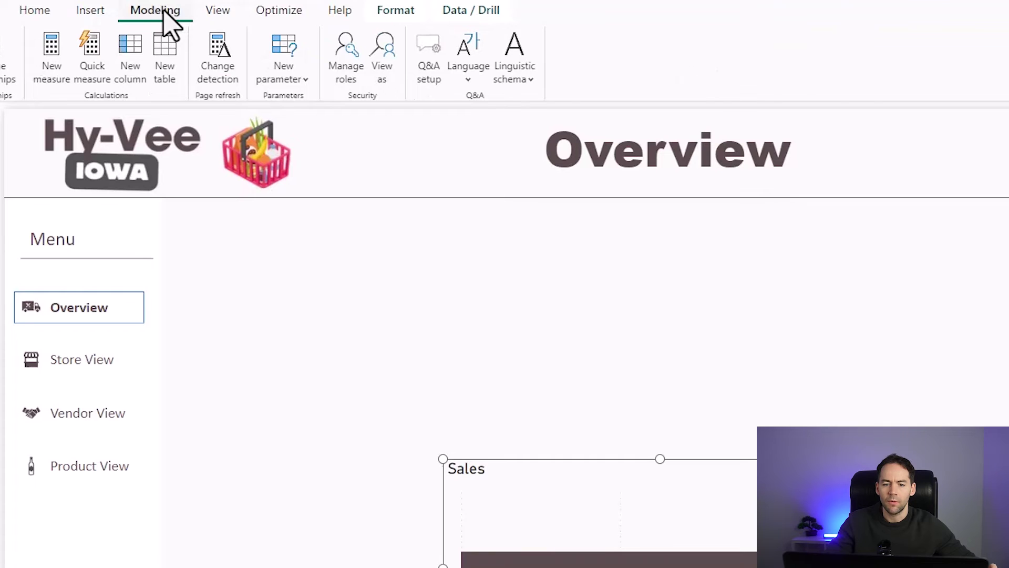
left_click(285, 76)
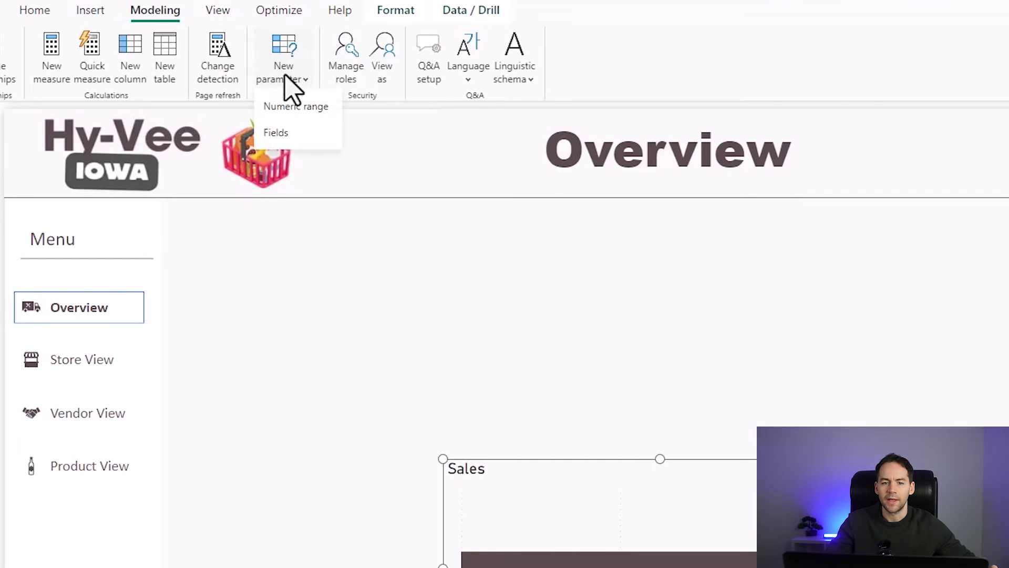
left_click(289, 134)
double_click(318, 201)
type("Sample Select")
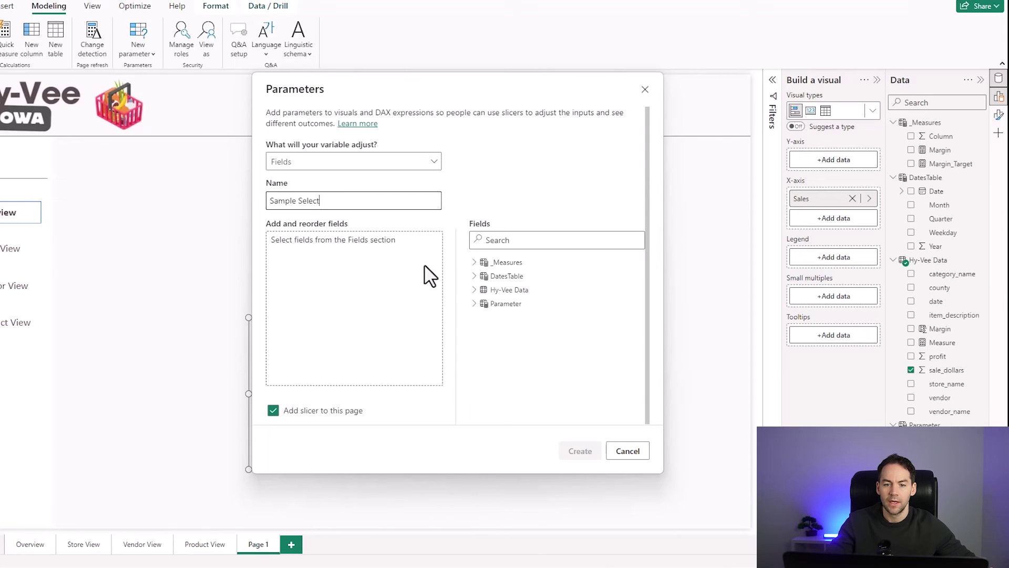
left_click(474, 290)
scroll(521, 293, "down", 1)
left_click_drag(526, 291, 369, 269)
left_click_drag(542, 309, 394, 306)
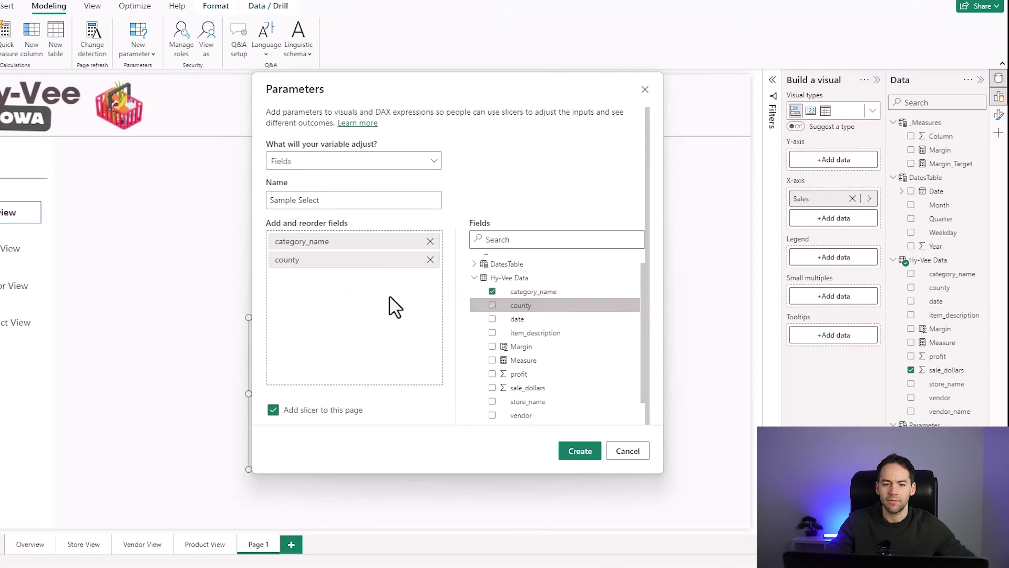
left_click_drag(547, 334, 349, 316)
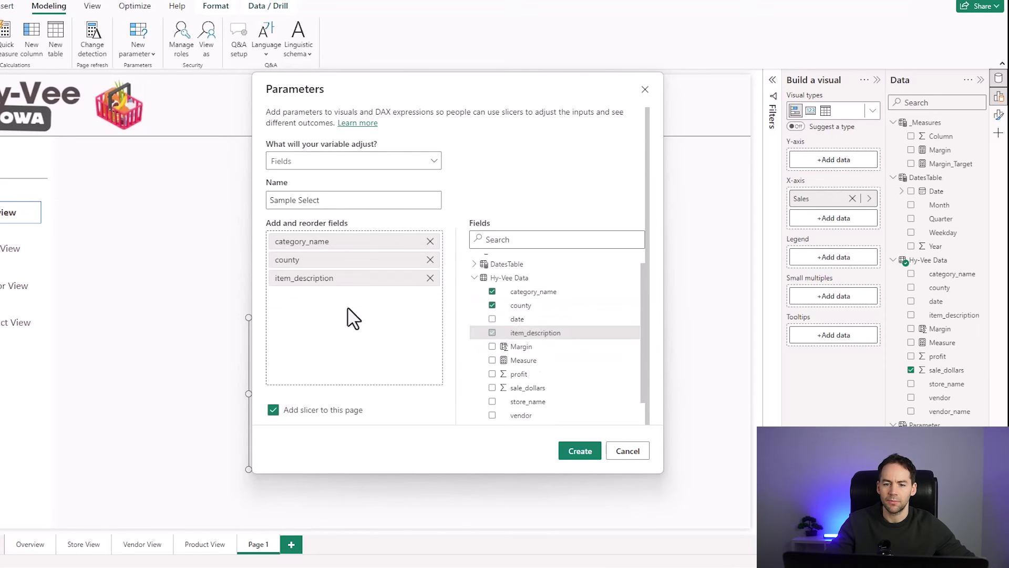
left_click(580, 451)
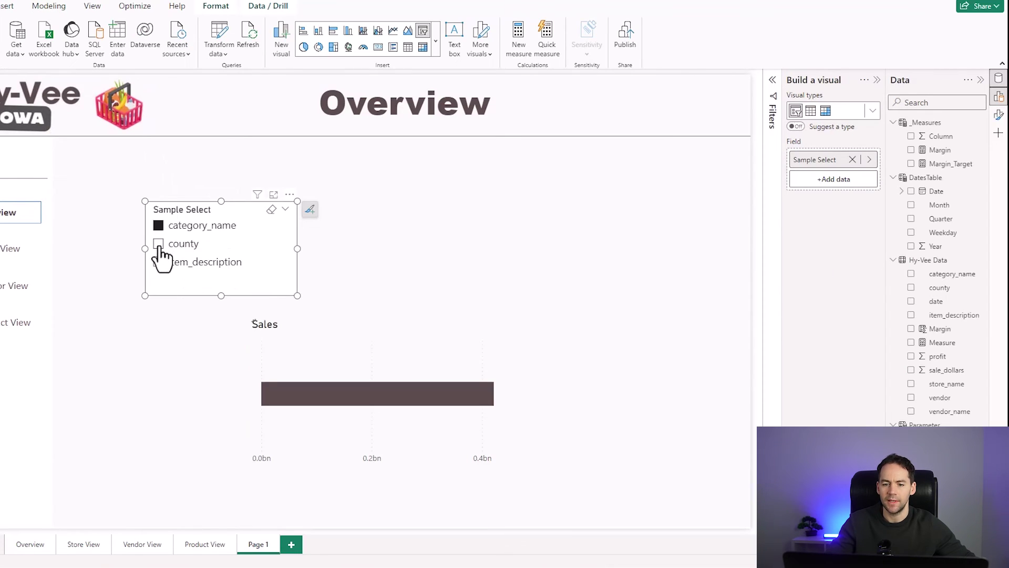
- Put Sample Select on the Sales chart's axis and test the county and item description options
left_click(374, 361)
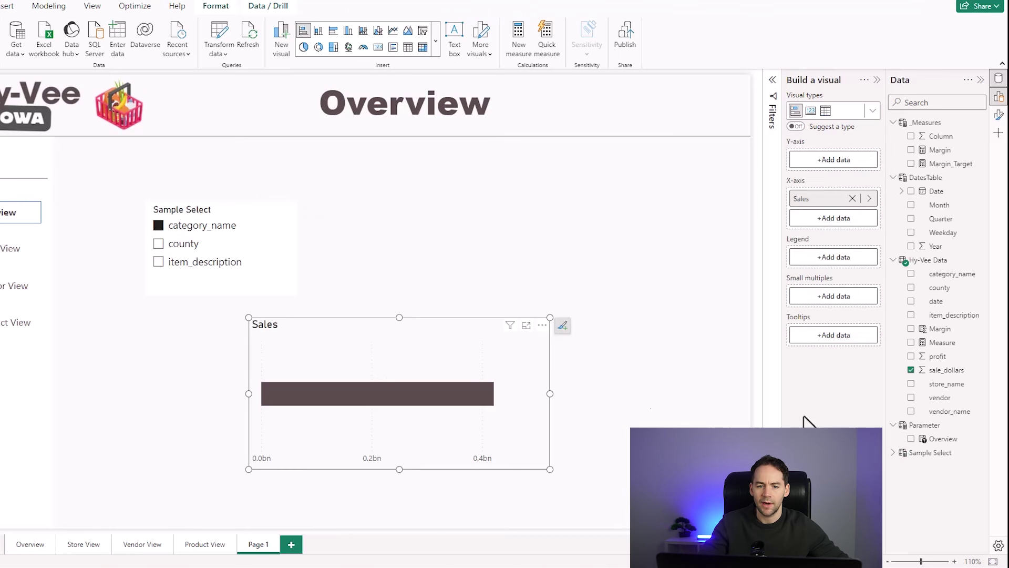
left_click_drag(932, 468, 827, 169)
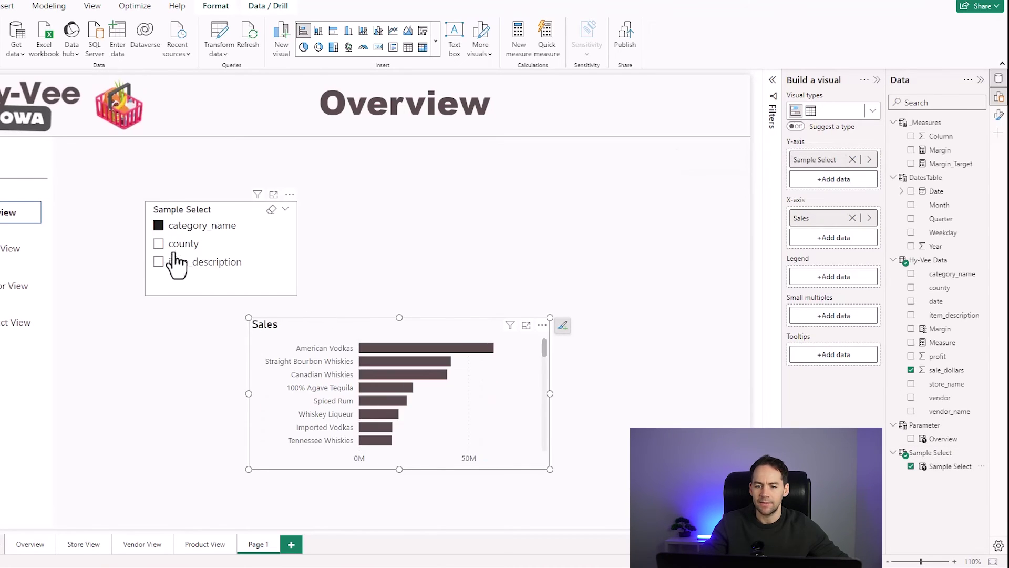
left_click(158, 245)
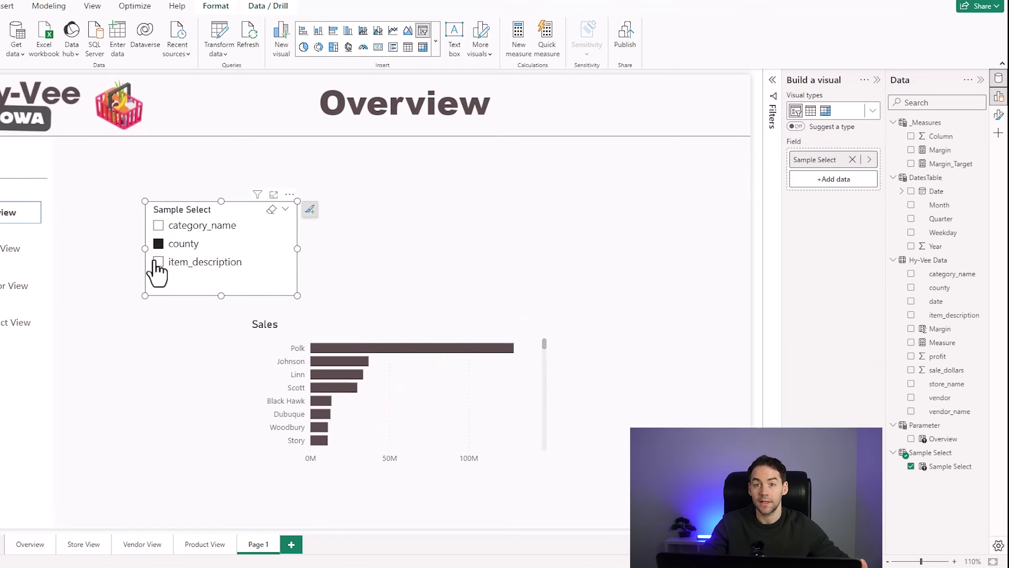
left_click(158, 263)
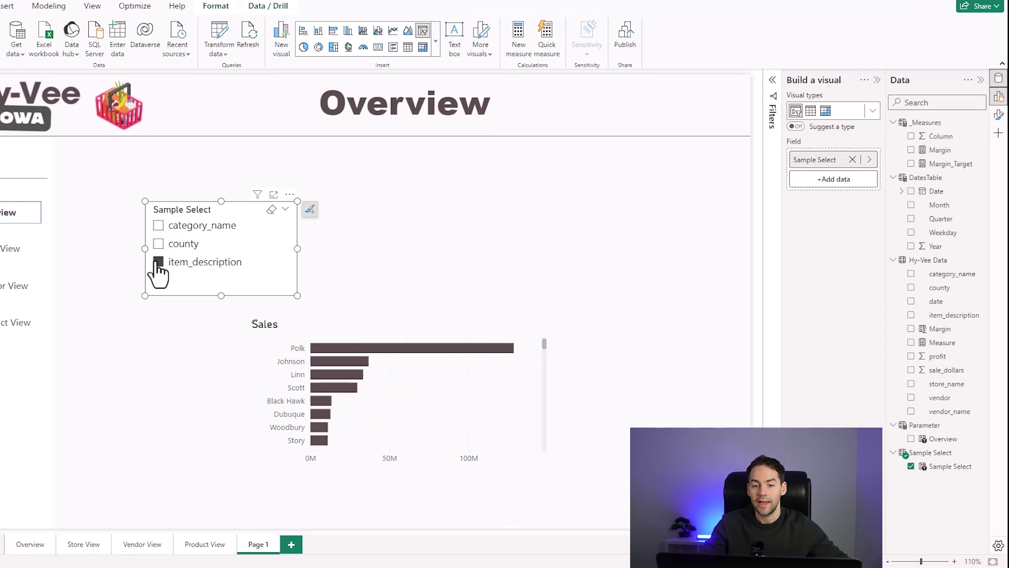
- Edit the Sample Select DAX formula so its labels read Category, County and Product
left_click(950, 467)
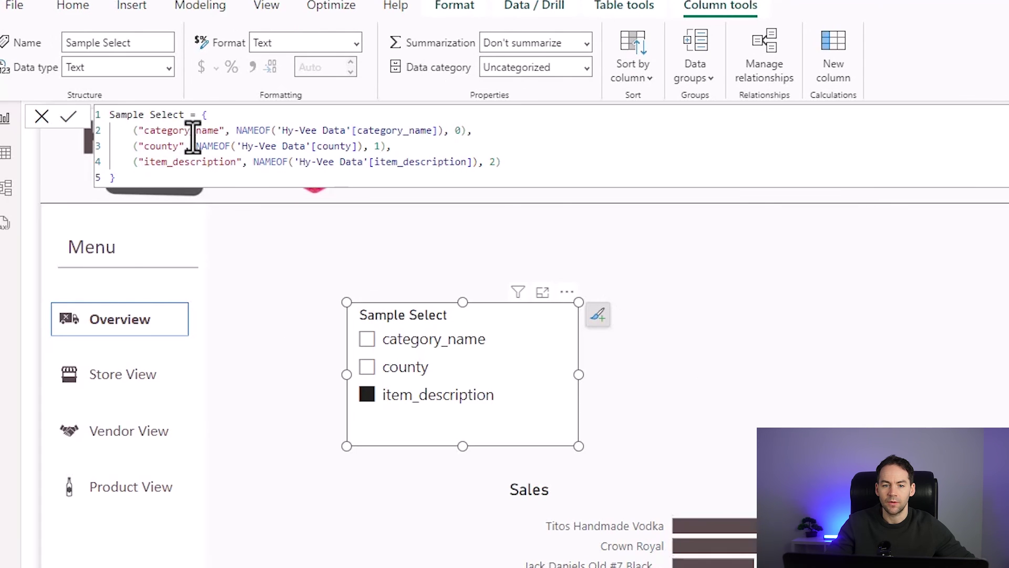
double_click(184, 128)
type("Categorry")
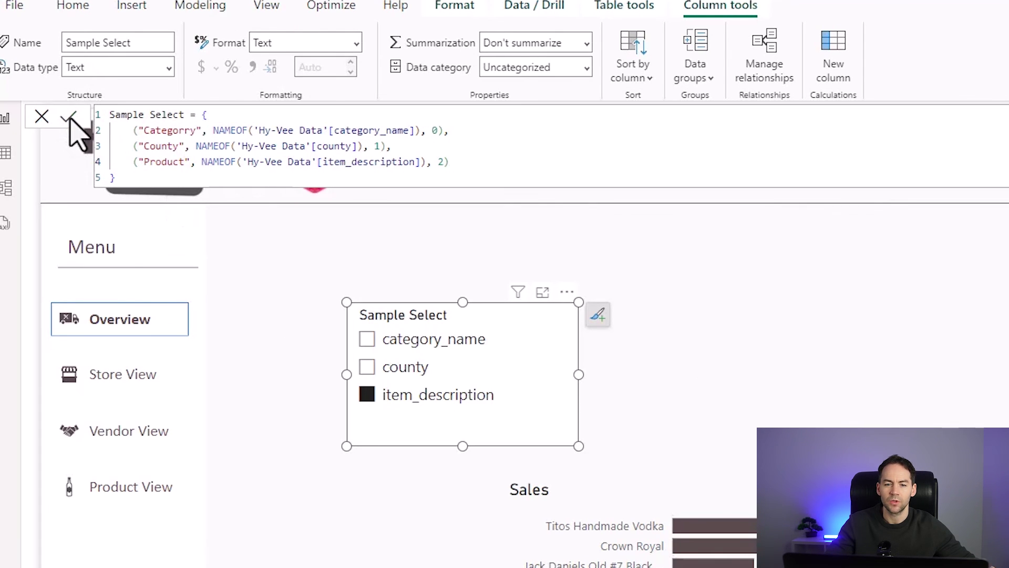
left_click(71, 117)
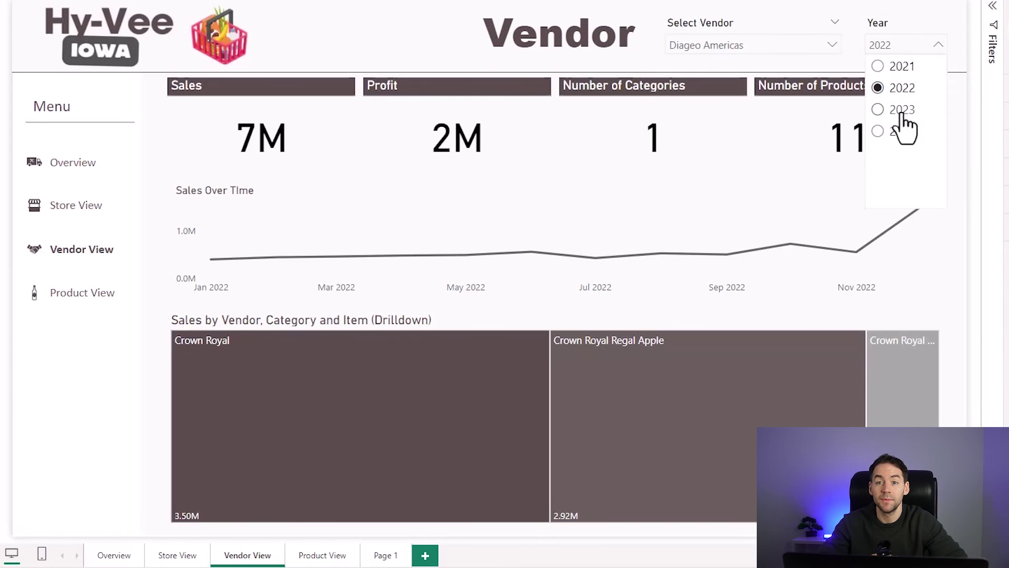
- Set the Year slicer to 2023 on the Vendor View page, then on the Overview page
left_click(899, 108)
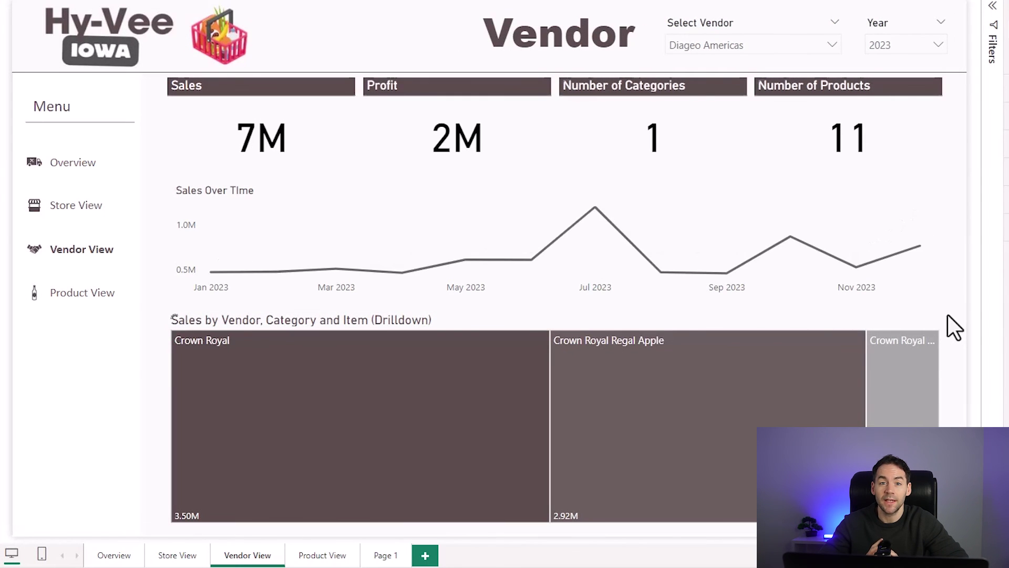
left_click(68, 168, "ctrl")
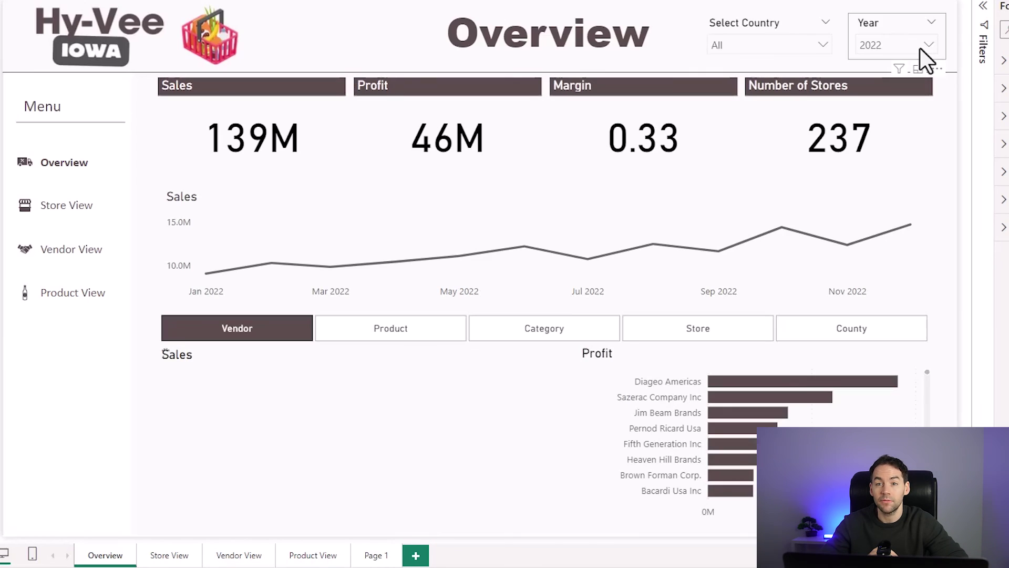
left_click(920, 48)
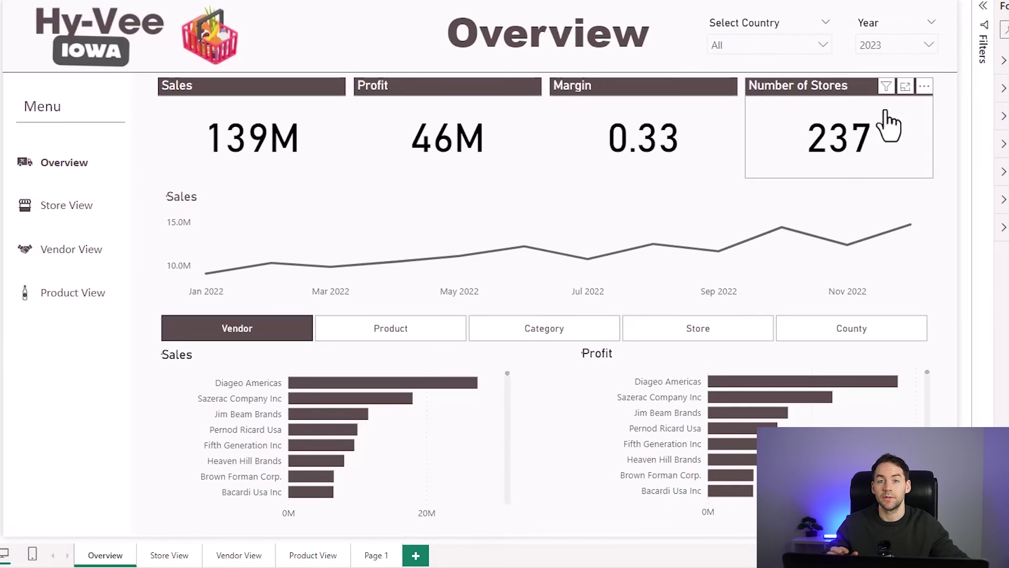